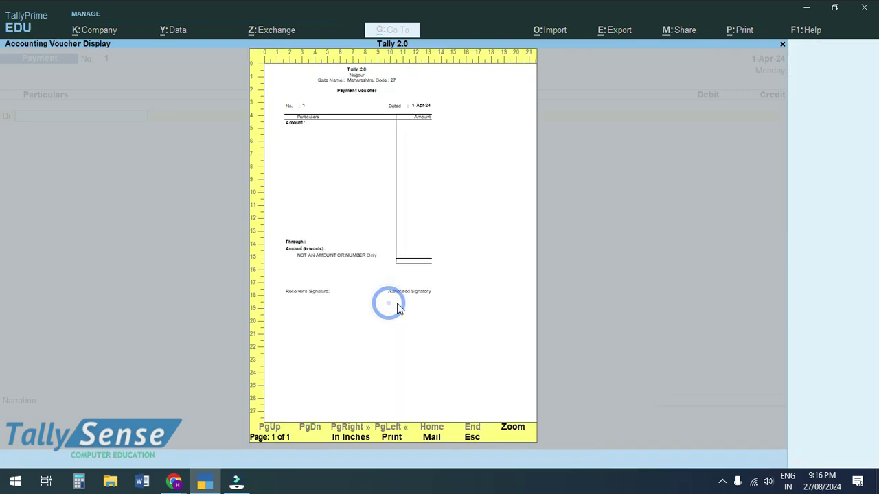
Enlarge the payment voucher's print preview, examine its layout from header to signature lines, and return to the voucher
{"action": "left_click", "coordinate": [514, 437]}
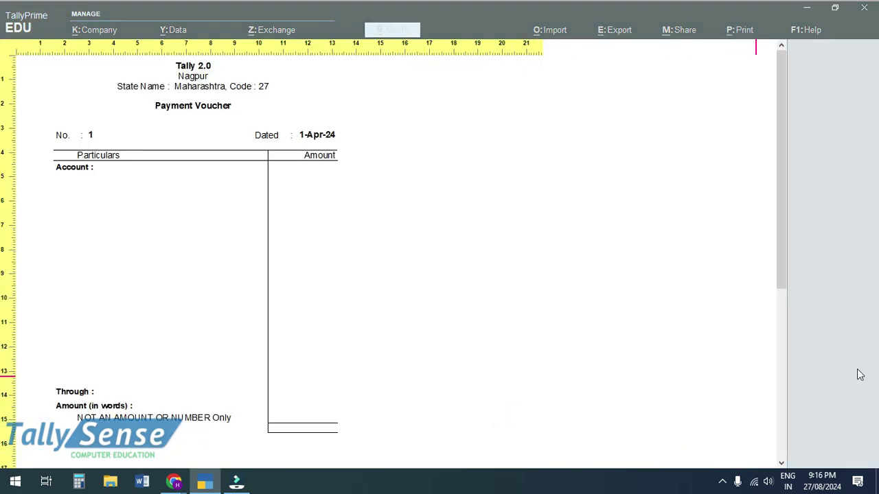
{"action": "key", "text": "plus"}
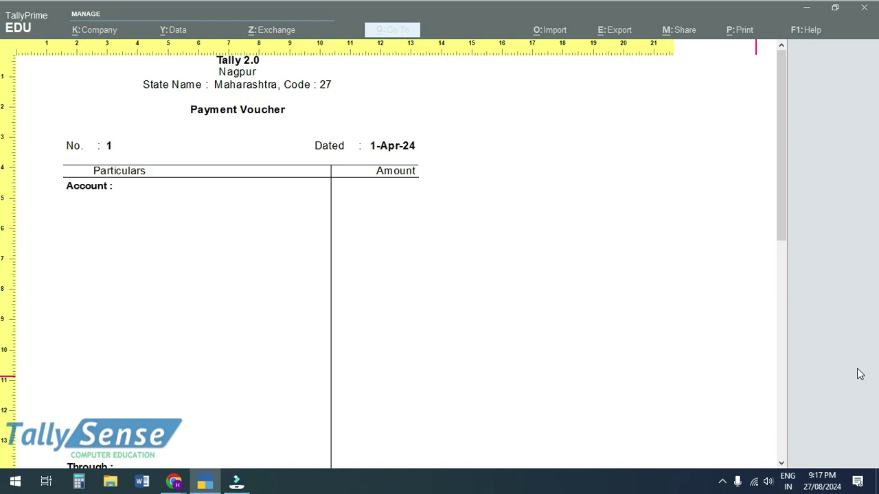
{"action": "scroll", "coordinate": [860, 374], "scroll_direction": "up", "scroll_amount": 1}
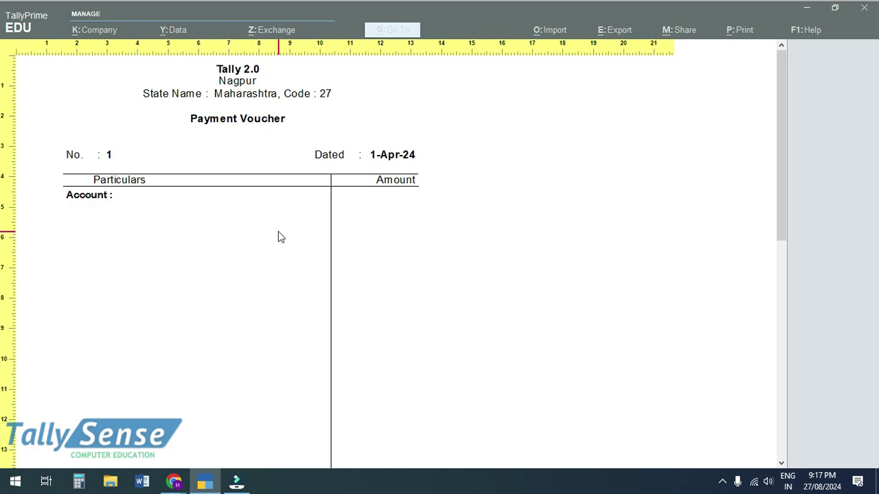
{"action": "scroll", "coordinate": [278, 236], "scroll_direction": "down", "scroll_amount": 3}
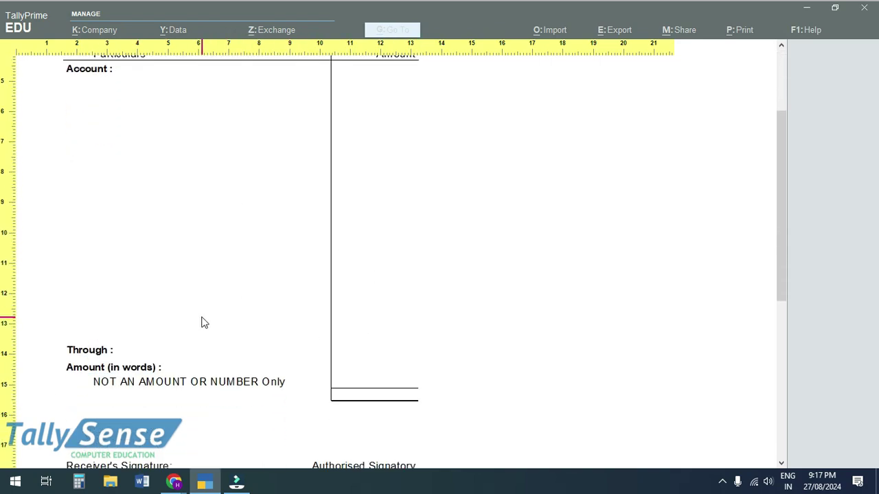
{"action": "scroll", "coordinate": [199, 322], "scroll_direction": "up", "scroll_amount": 3}
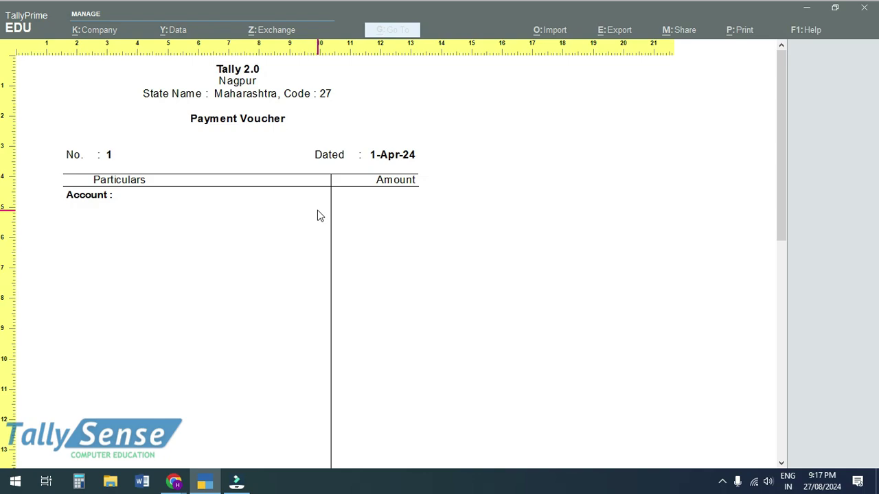
{"action": "key", "text": "Escape"}
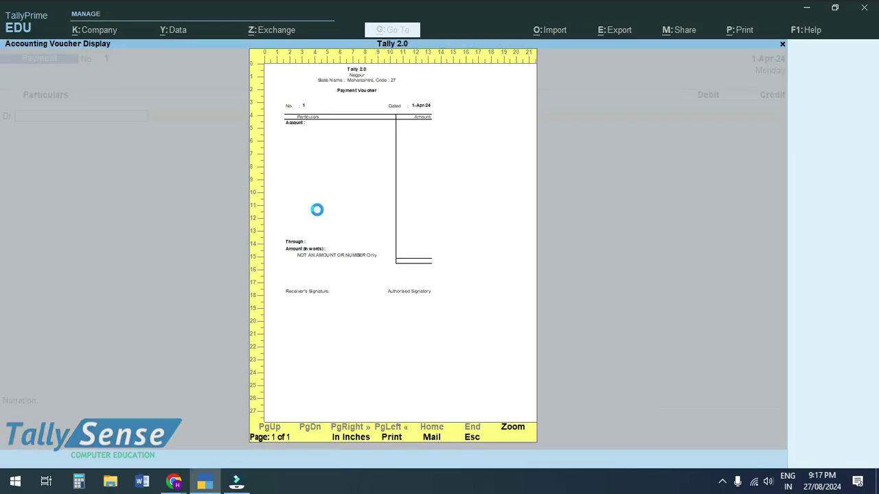
{"action": "key", "text": "Escape"}
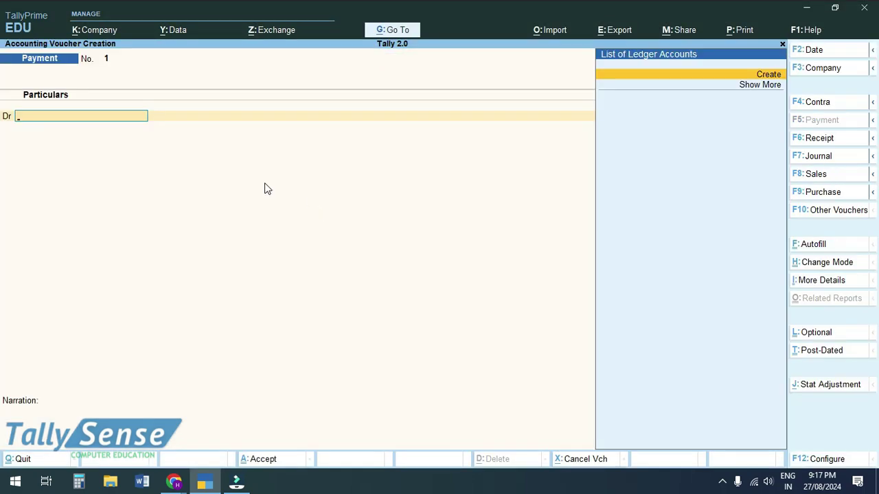
Open the general print configuration from the payment voucher
{"action": "left_click", "coordinate": [735, 30]}
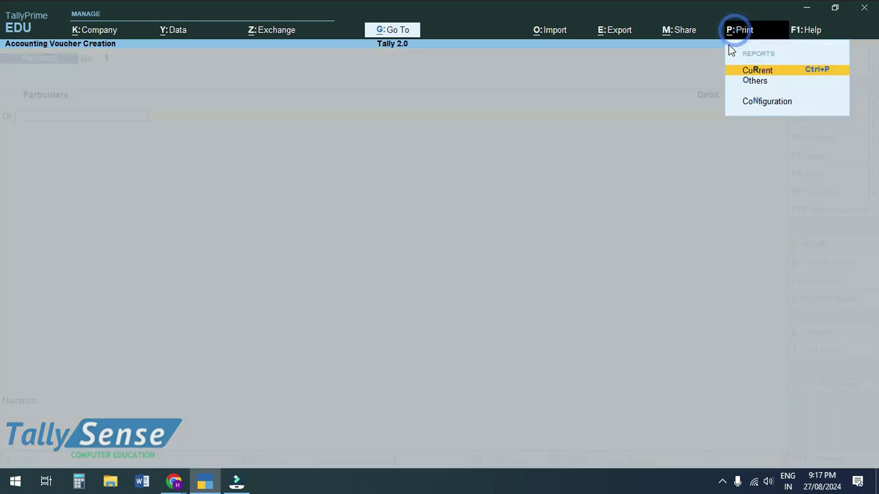
{"action": "left_click", "coordinate": [756, 103]}
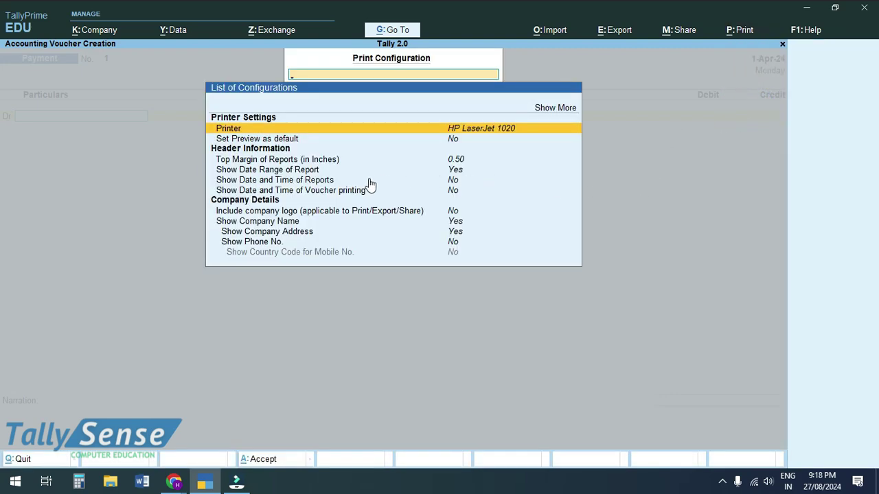
{"action": "key", "text": "Down"}
{"action": "key", "text": "Down"}
{"action": "key", "text": "Down"}
{"action": "key", "text": "Down"}
{"action": "key", "text": "Down"}
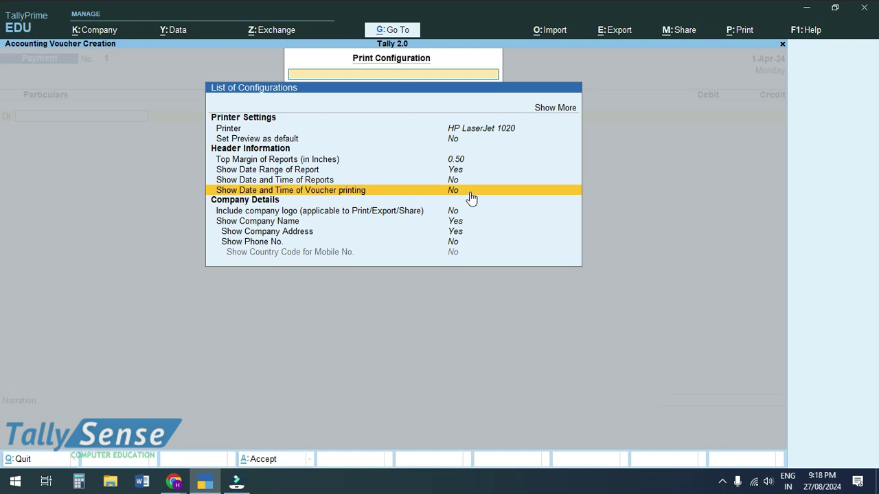
{"action": "type", "text": "yd"}
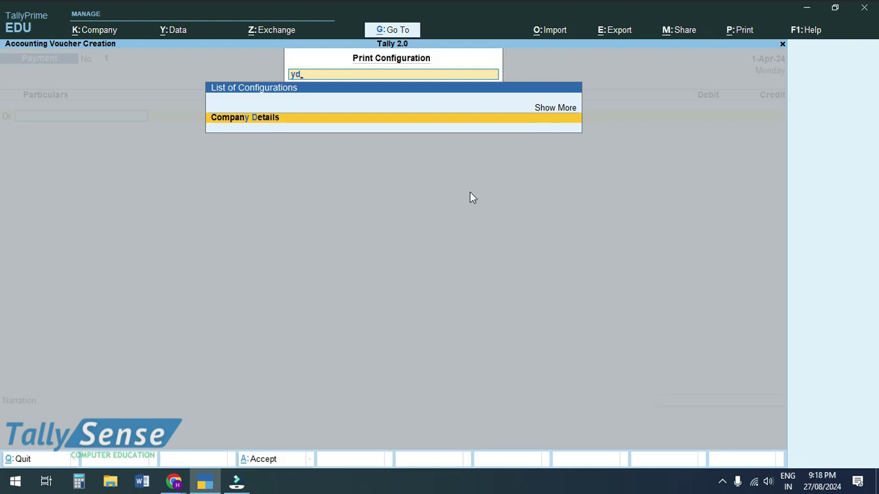
{"action": "key", "text": "BackSpace"}
{"action": "key", "text": "BackSpace"}
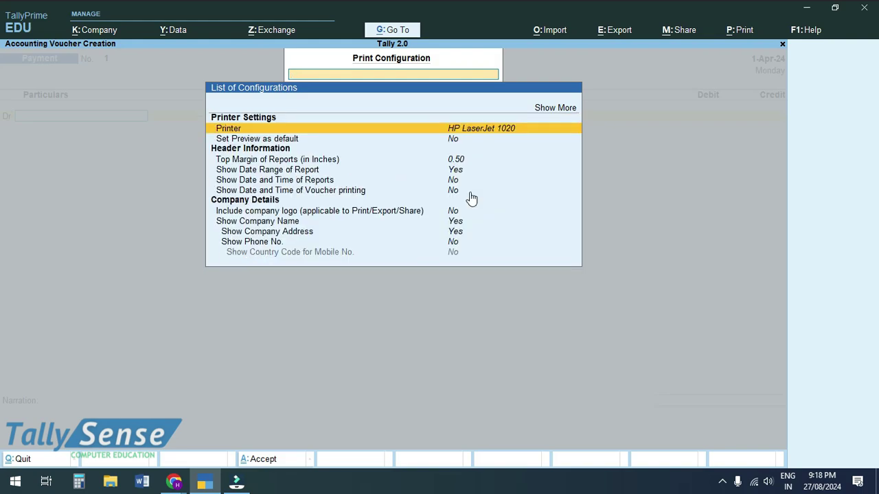
Set Show Date and Time of Voucher printing to Yes and close the print configuration
{"action": "key", "text": "Down"}
{"action": "key", "text": "Down"}
{"action": "key", "text": "Down"}
{"action": "key", "text": "Down"}
{"action": "key", "text": "Down"}
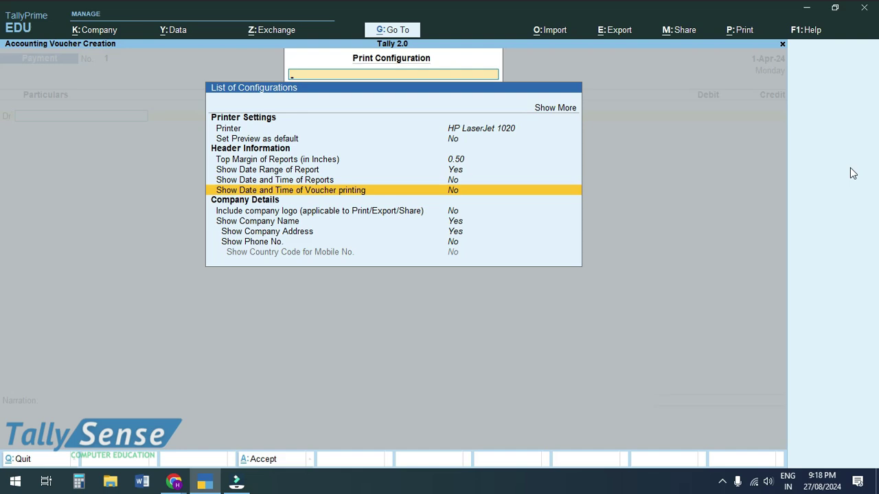
{"action": "key", "text": "Return"}
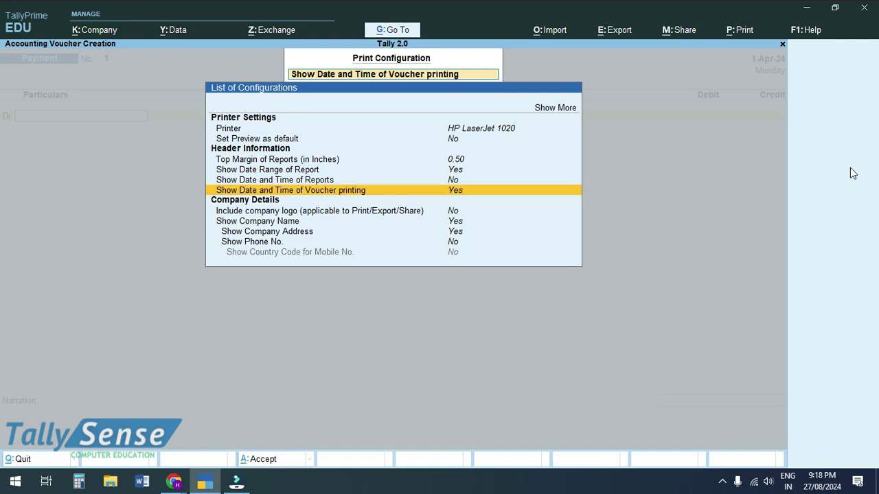
{"action": "key", "text": "Return"}
{"action": "key", "text": "Return"}
{"action": "key", "text": "Escape"}
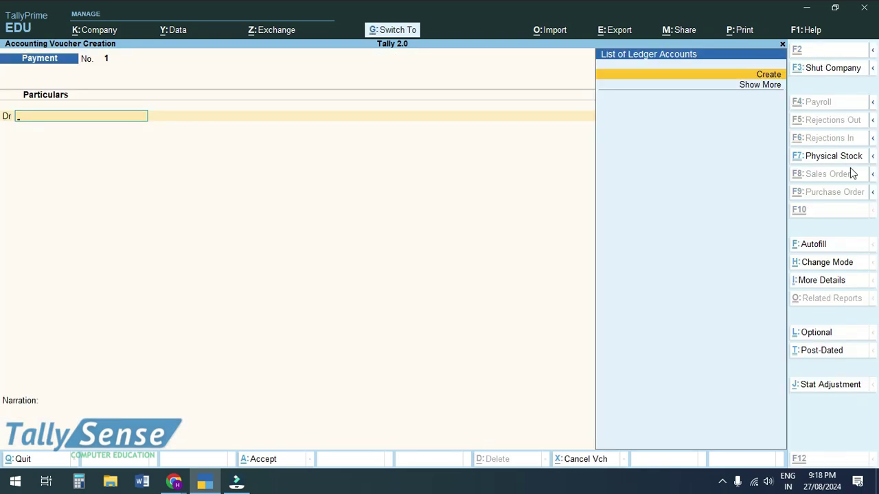
Preview the payment voucher printout enlarged, examine its print date and time line, and return to the voucher
{"action": "key", "text": "alt+p"}
{"action": "key", "text": "i"}
{"action": "key", "text": "alt+z"}
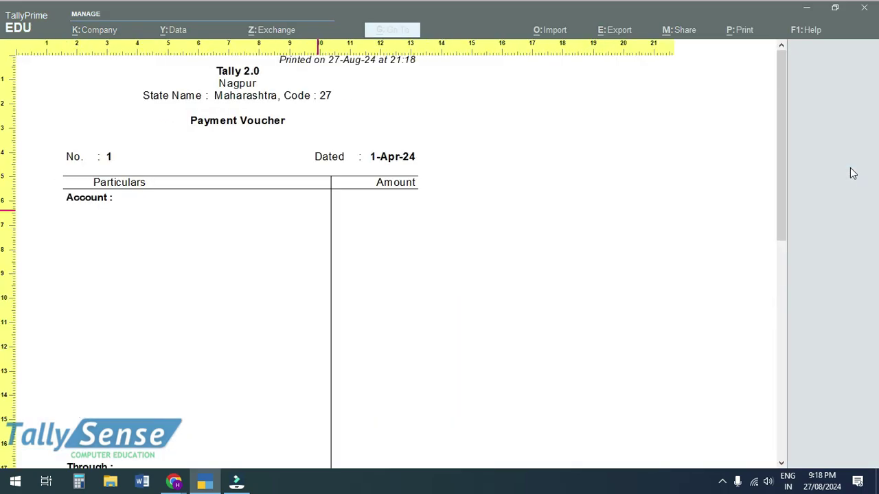
{"action": "key", "text": "alt+z"}
{"action": "key", "text": "alt+z"}
{"action": "key", "text": "alt+z"}
{"action": "key", "text": "Up"}
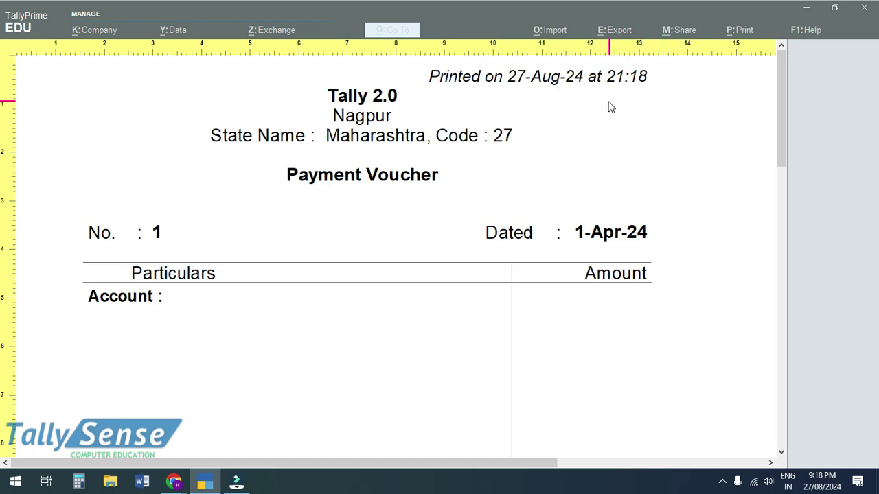
{"action": "left_click", "coordinate": [431, 74]}
{"action": "left_click", "coordinate": [525, 77]}
{"action": "left_click", "coordinate": [616, 89]}
{"action": "key", "text": "Escape"}
{"action": "key", "text": "Escape"}
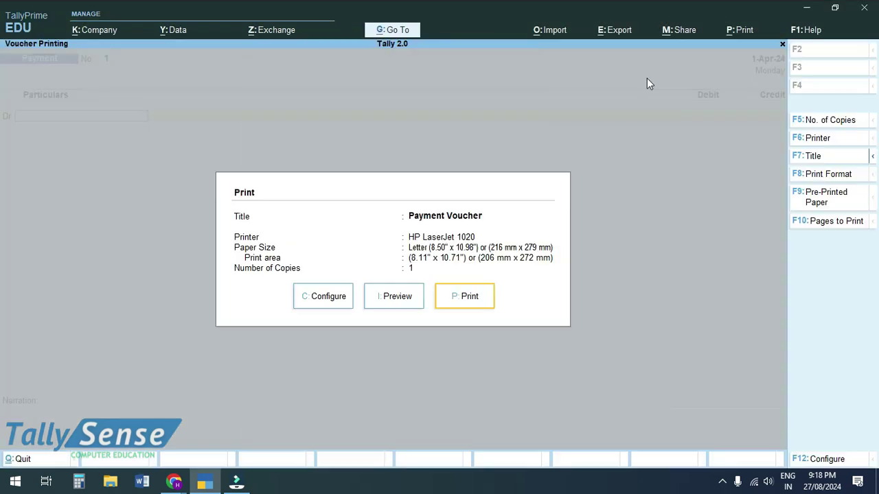
{"action": "key", "text": "Escape"}
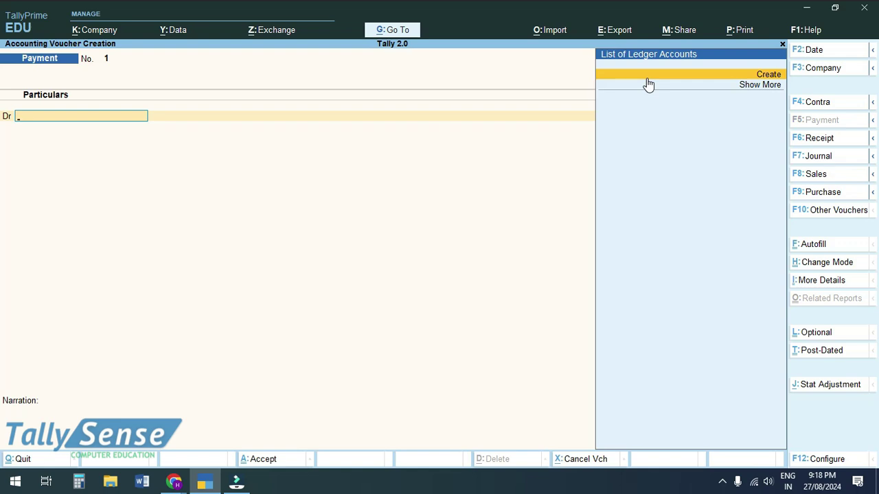
Switch to a Sales voucher and preview its invoice printout enlarged to examine the print date and time
{"action": "key", "text": "F8"}
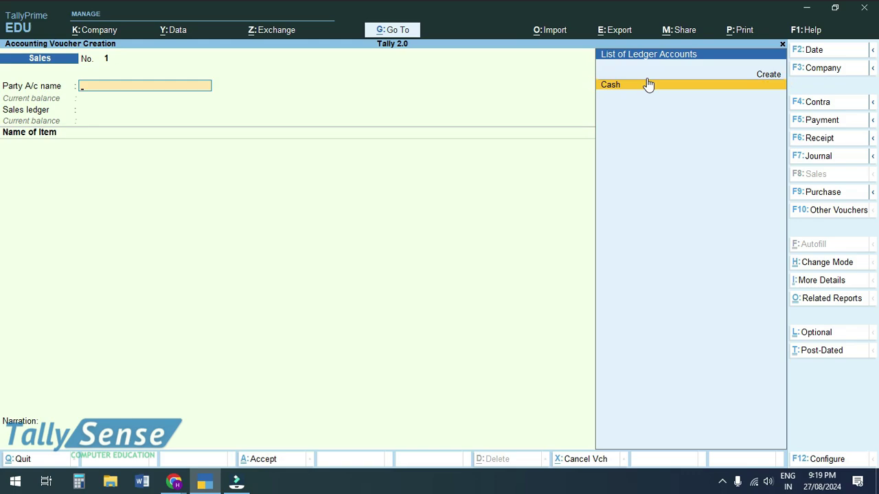
{"action": "key", "text": "ctrl+p"}
{"action": "key", "text": "i"}
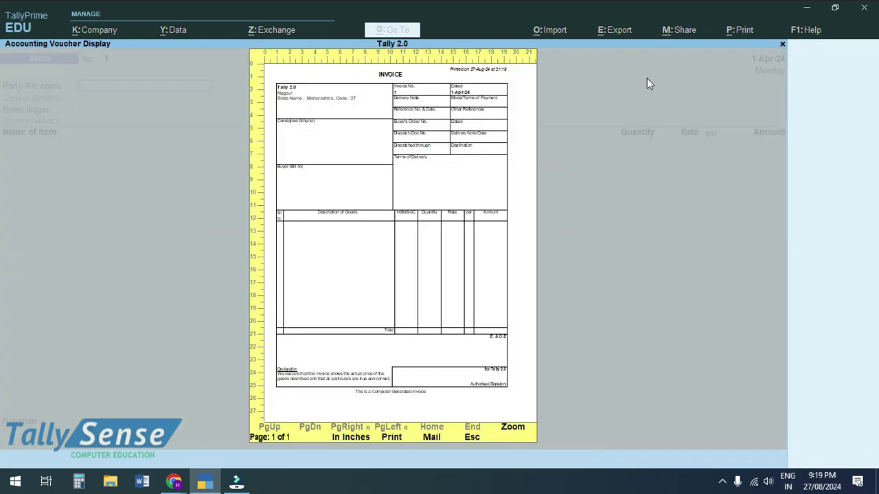
{"action": "key", "text": "Return"}
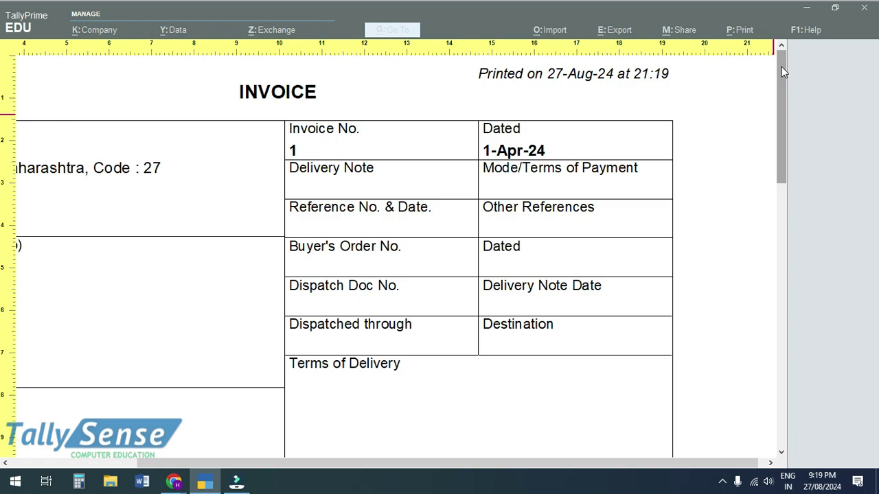
{"action": "key", "text": "Escape"}
{"action": "key", "text": "Escape"}
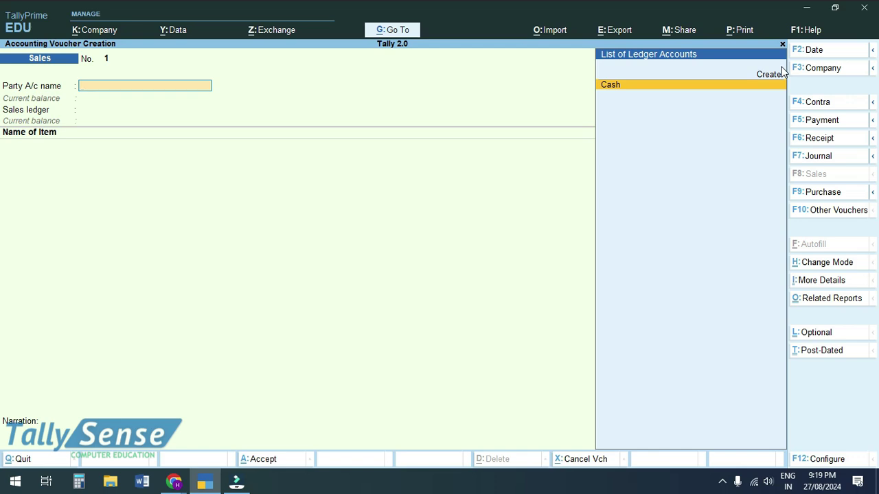
Set the sales invoice printing to 2 copies with Duplicate as the type of copy
{"action": "key", "text": "alt+p"}
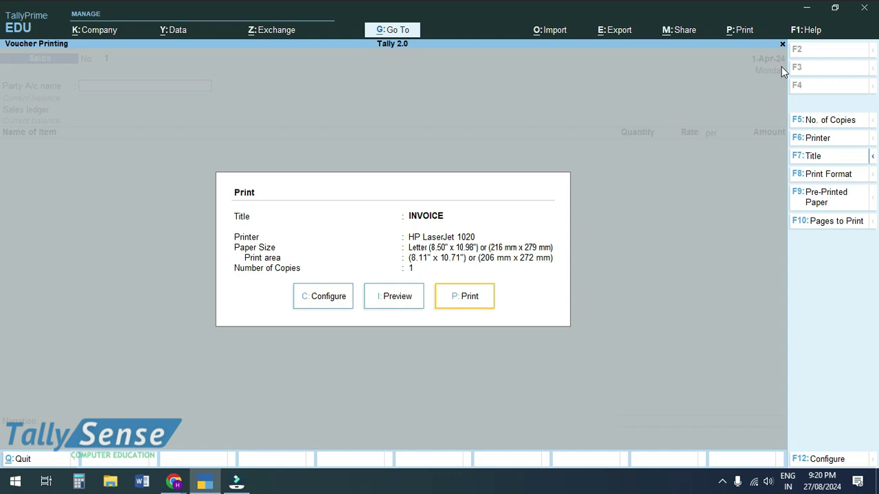
{"action": "left_click", "coordinate": [841, 125]}
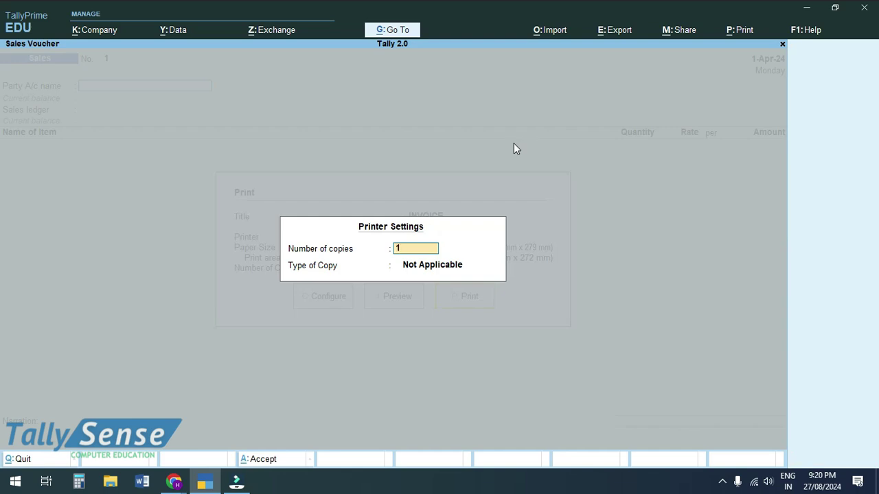
{"action": "type", "text": "2"}
{"action": "key", "text": "Return"}
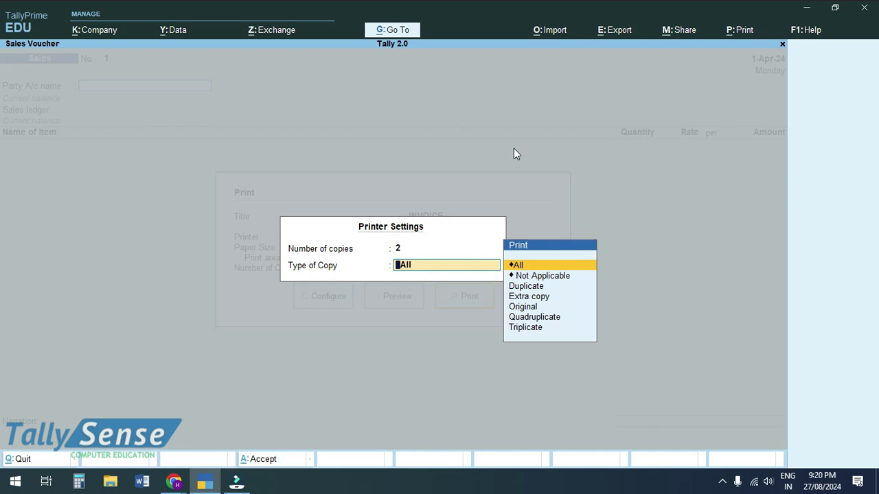
{"action": "key", "text": "Down"}
{"action": "key", "text": "Down"}
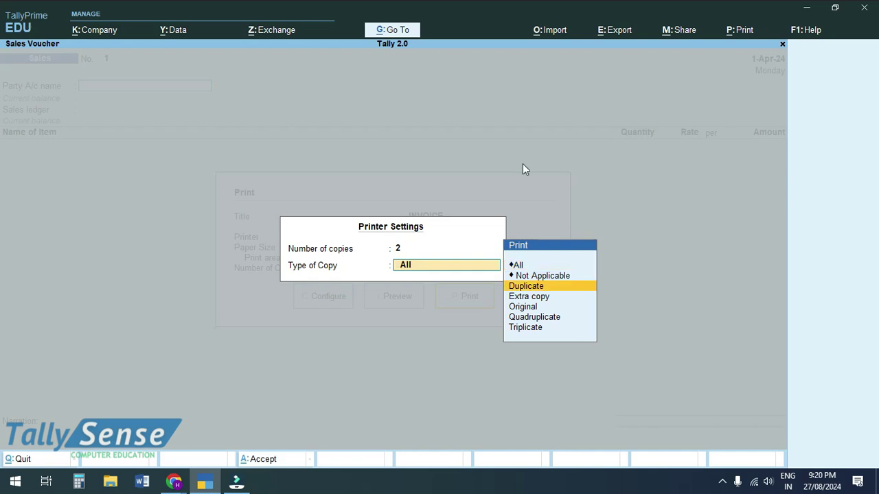
{"action": "key", "text": "Return"}
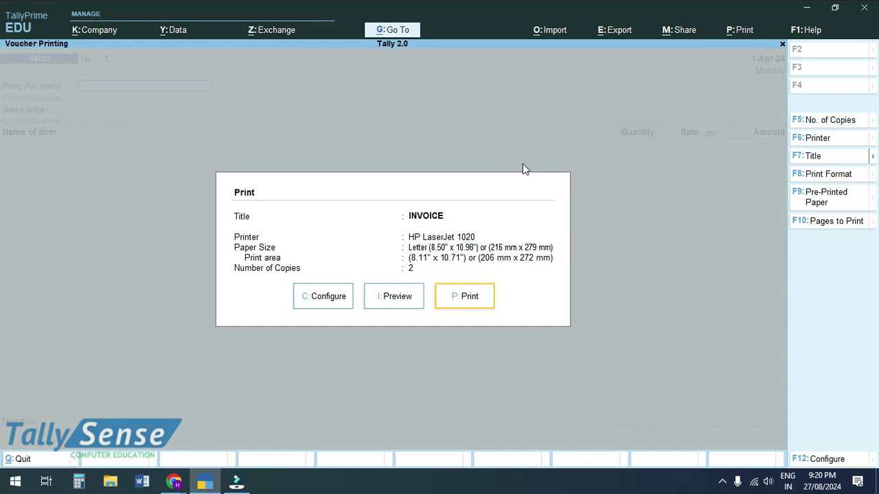
Preview the sales invoice enlarged, examine the copy marking beside its title, and return to the sales voucher
{"action": "key", "text": "i"}
{"action": "key", "text": "alt+z"}
{"action": "key", "text": "alt+z"}
{"action": "key", "text": "alt+z"}
{"action": "key", "text": "alt+z"}
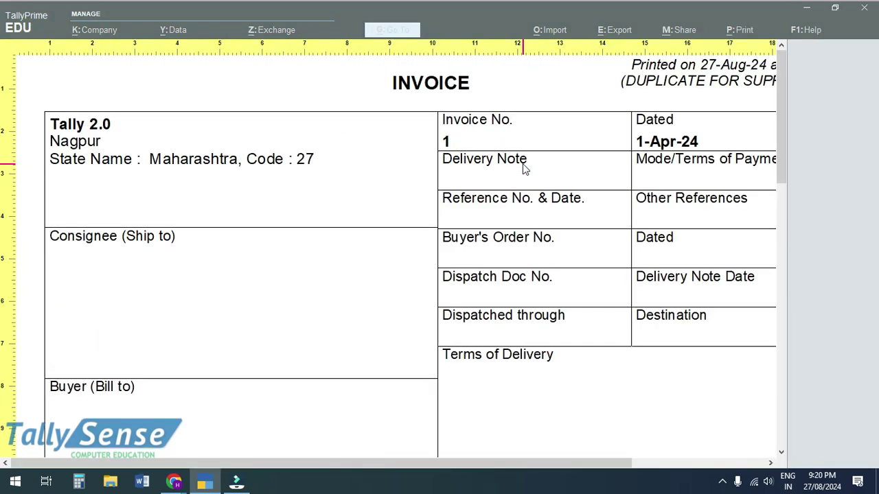
{"action": "key", "text": "alt+z"}
{"action": "key", "text": "Right"}
{"action": "key", "text": "Right"}
{"action": "key", "text": "Right"}
{"action": "key", "text": "Right"}
{"action": "key", "text": "Right"}
{"action": "key", "text": "Right"}
{"action": "key", "text": "Right"}
{"action": "key", "text": "Right"}
{"action": "key", "text": "Right"}
{"action": "key", "text": "Right"}
{"action": "key", "text": "Right"}
{"action": "key", "text": "Right"}
{"action": "key", "text": "Right"}
{"action": "key", "text": "Right"}
{"action": "key", "text": "Right"}
{"action": "key", "text": "Right"}
{"action": "key", "text": "Right"}
{"action": "key", "text": "Right"}
{"action": "key", "text": "Right"}
{"action": "key", "text": "Right"}
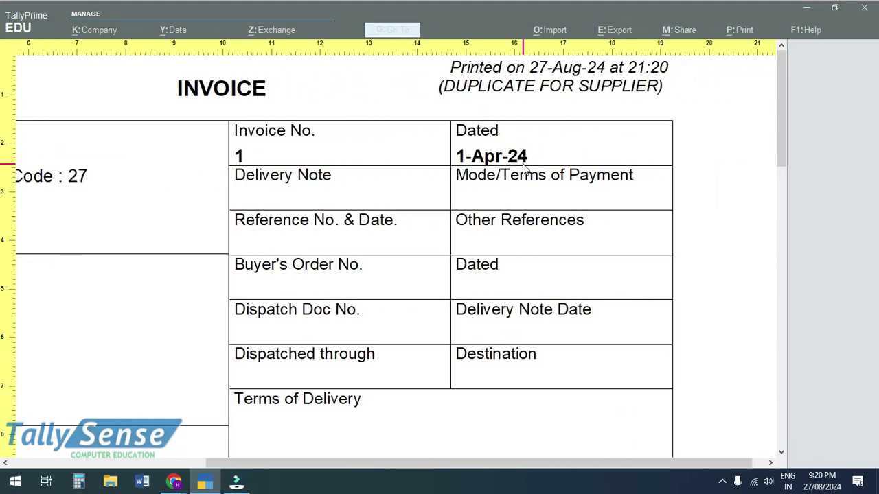
{"action": "key", "text": "Right"}
{"action": "key", "text": "Right"}
{"action": "scroll", "coordinate": [425, 73], "scroll_direction": "up", "scroll_amount": 1}
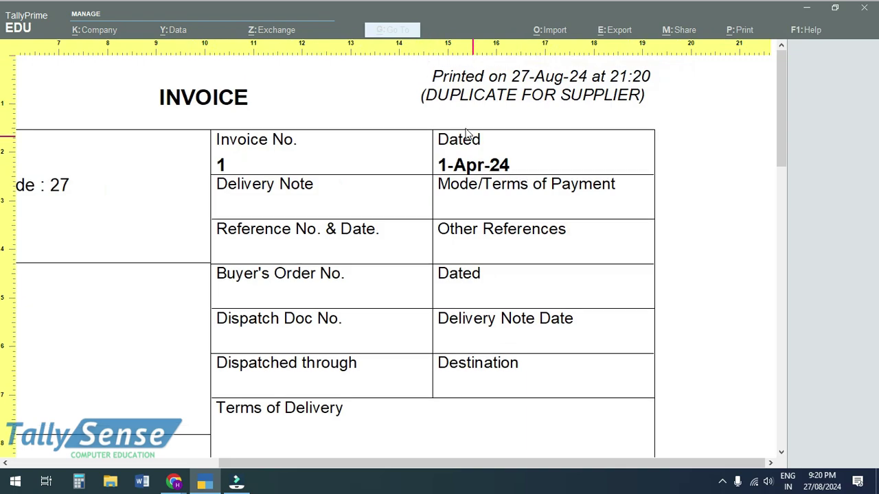
{"action": "left_click", "coordinate": [419, 91]}
{"action": "key", "text": "alt+z"}
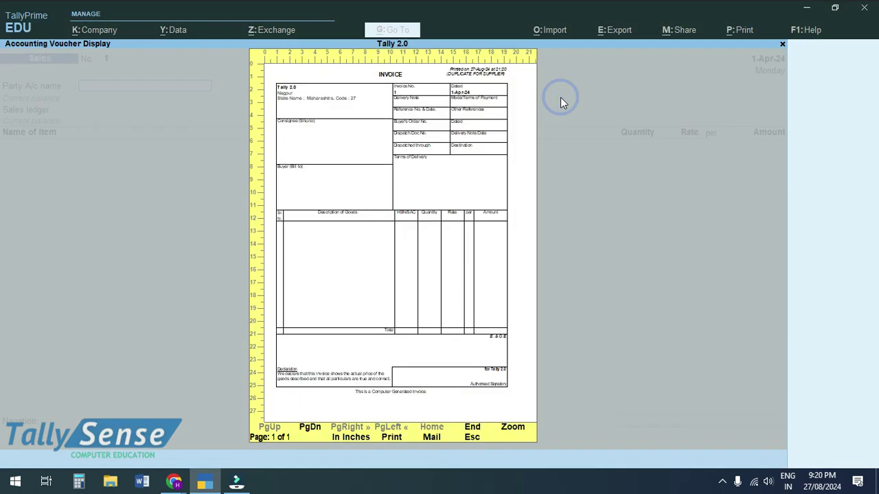
{"action": "key", "text": "Escape"}
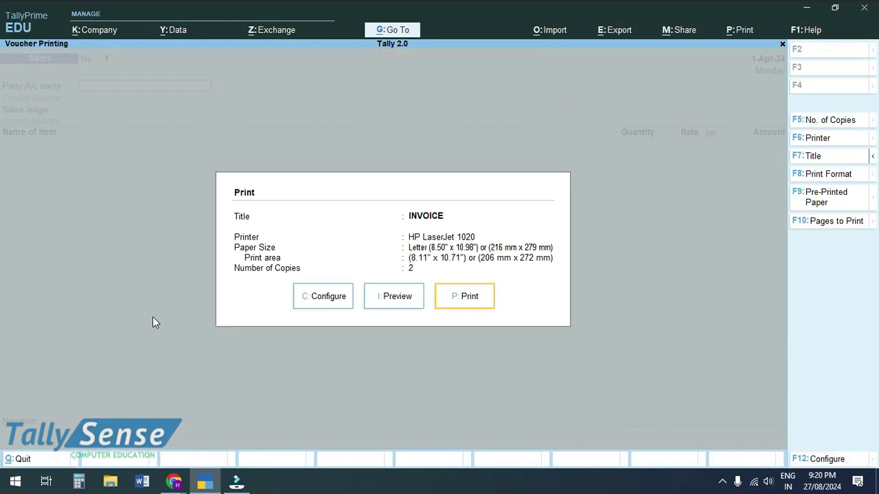
{"action": "key", "text": "Escape"}
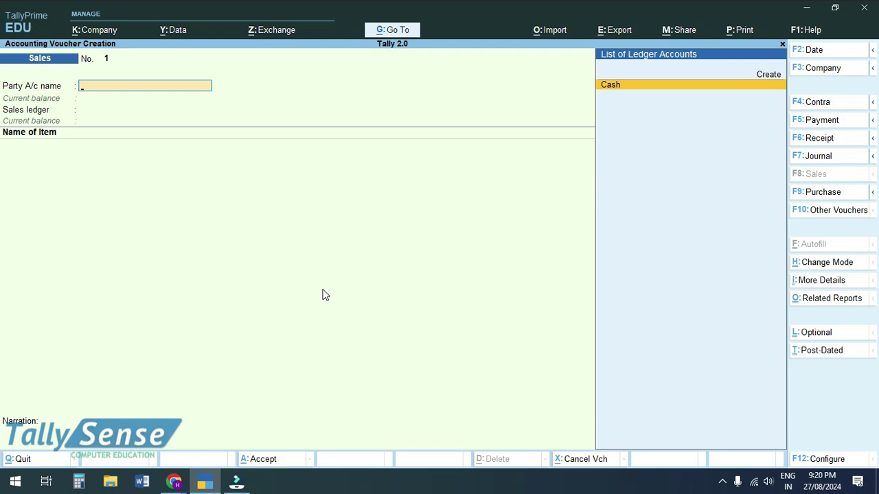
Set the sales invoice printing to 2 copies with All as the type of copy
{"action": "key", "text": "ctrl+p"}
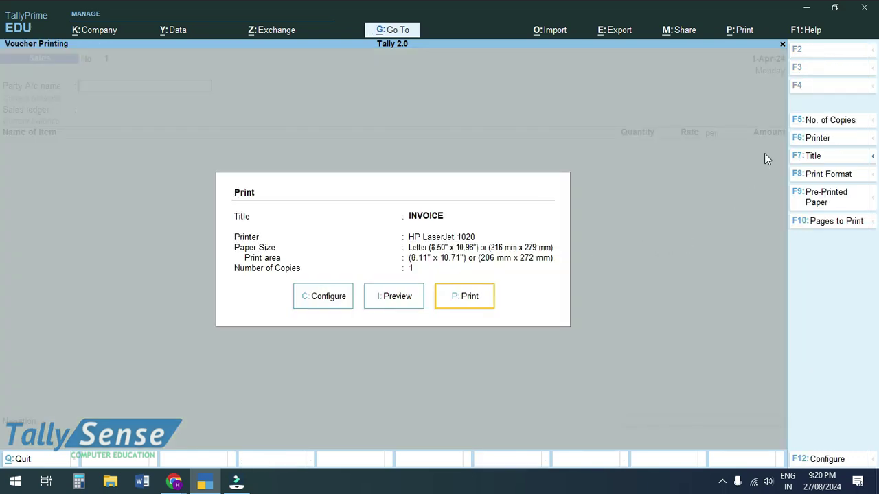
{"action": "left_click", "coordinate": [836, 121]}
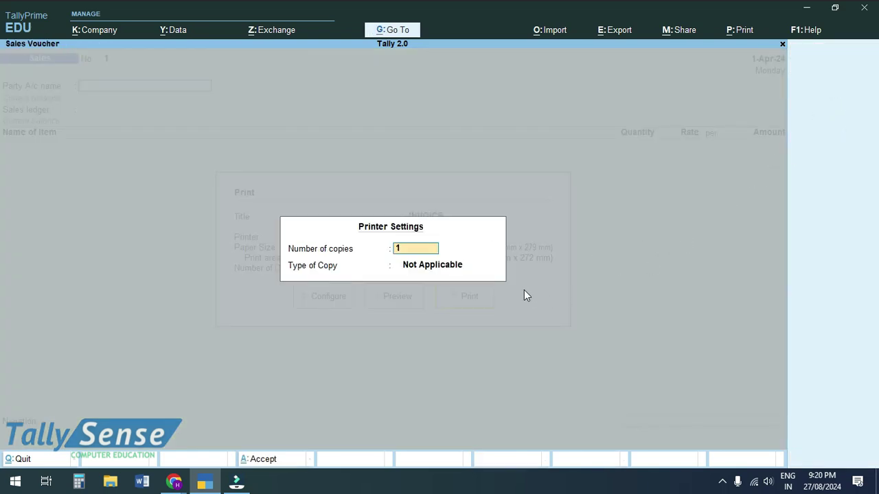
{"action": "type", "text": "2"}
{"action": "key", "text": "Return"}
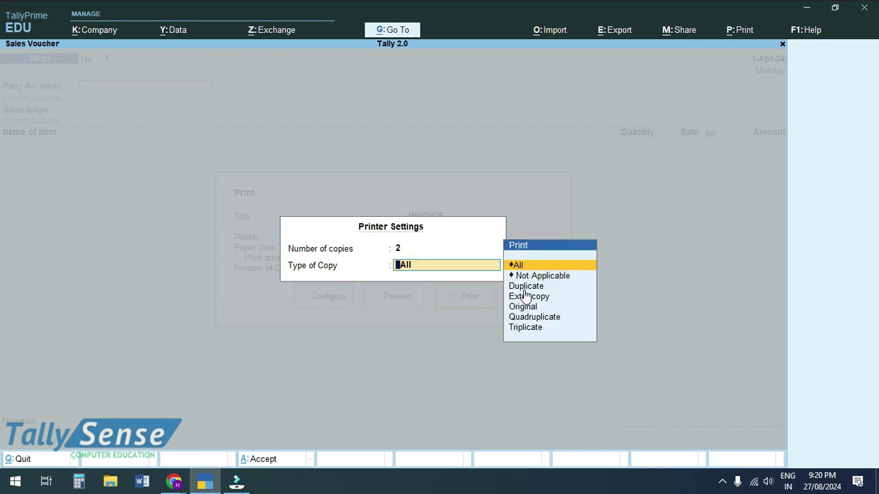
{"action": "key", "text": "Return"}
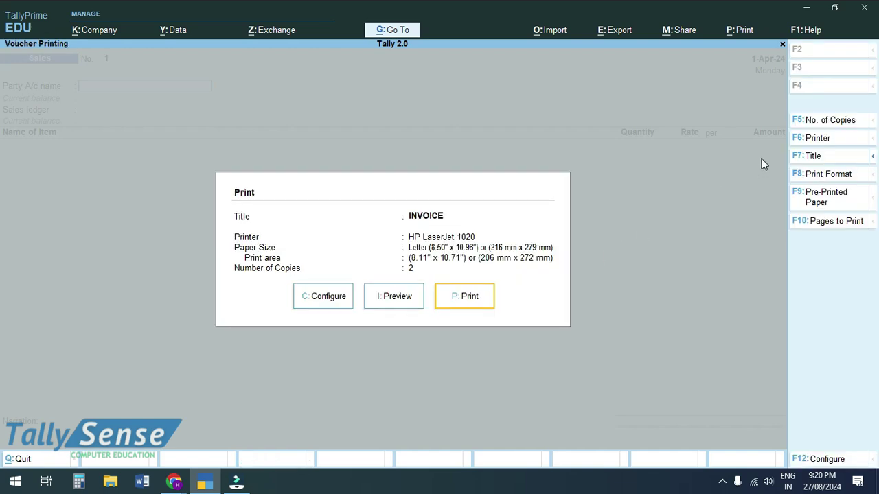
Change the type of copy for the sales invoice printout to Extra copy
{"action": "left_click", "coordinate": [824, 118]}
{"action": "key", "text": "Return"}
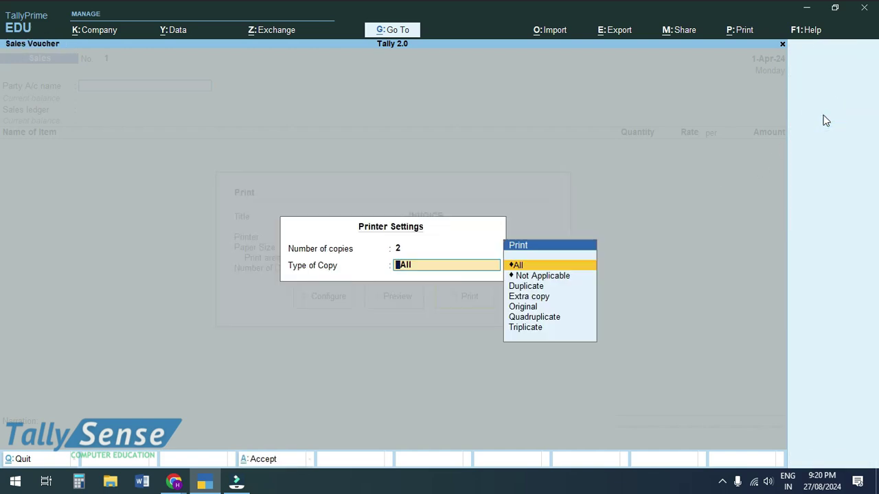
{"action": "key", "text": "Down"}
{"action": "key", "text": "Down"}
{"action": "key", "text": "Down"}
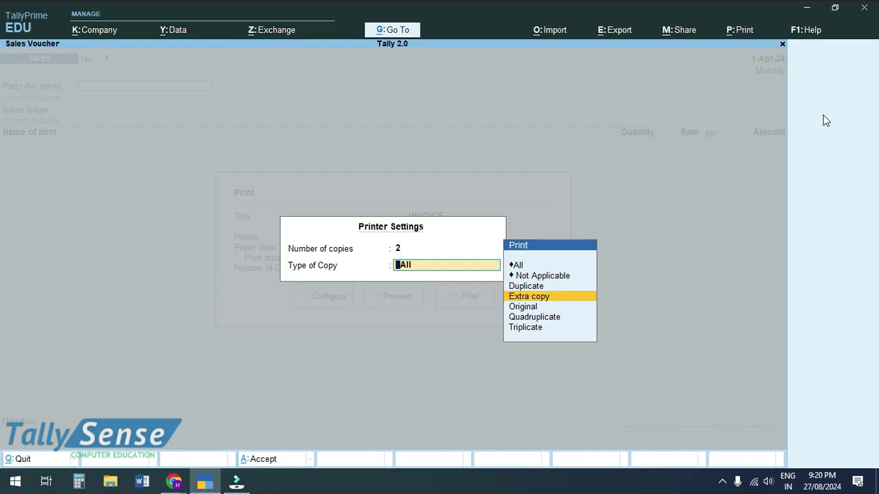
{"action": "key", "text": "Return"}
Preview the sales invoice enlarged and examine the print date, time and copy marking above the invoice details
{"action": "key", "text": "i"}
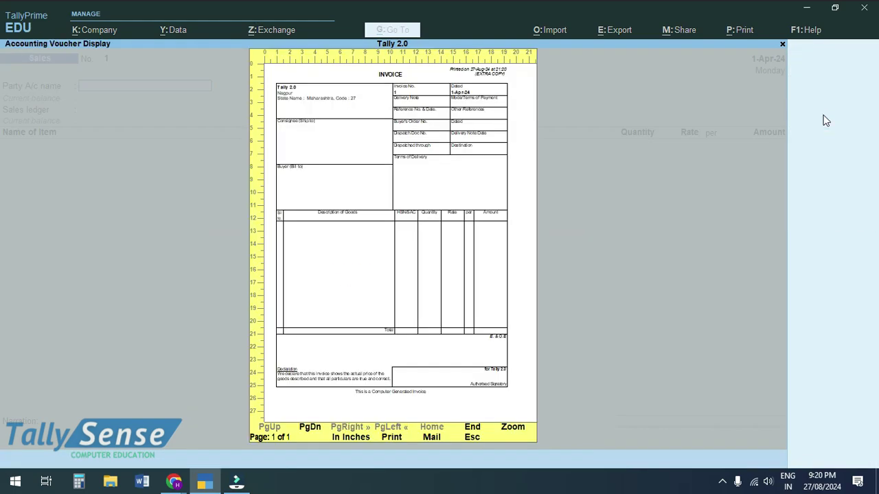
{"action": "key", "text": "alt+z"}
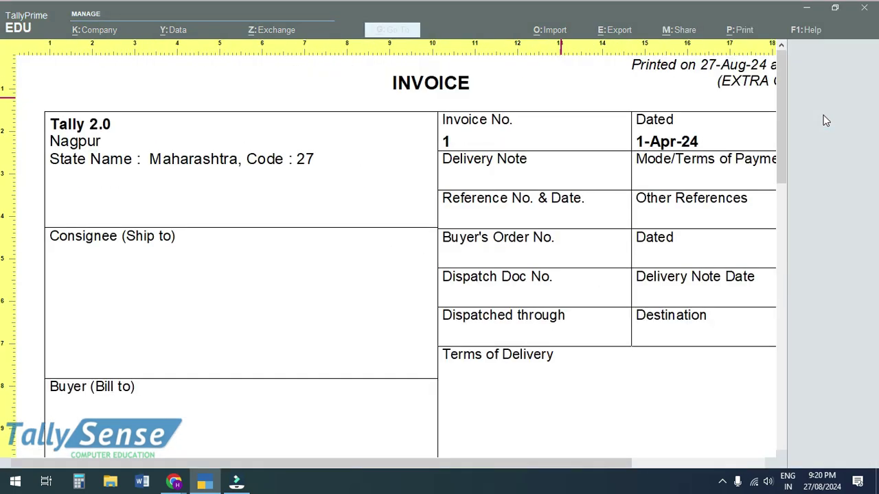
{"action": "key", "text": "Right"}
{"action": "key", "text": "Right"}
{"action": "key", "text": "Right"}
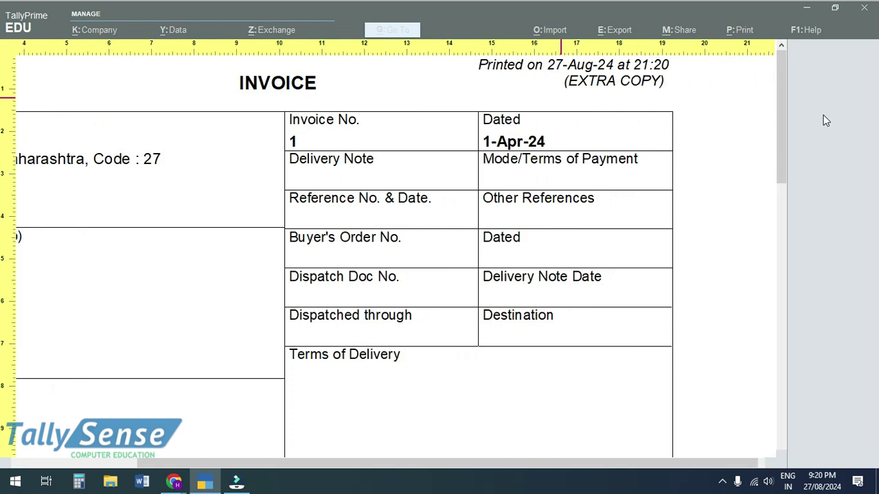
{"action": "key", "text": "Up"}
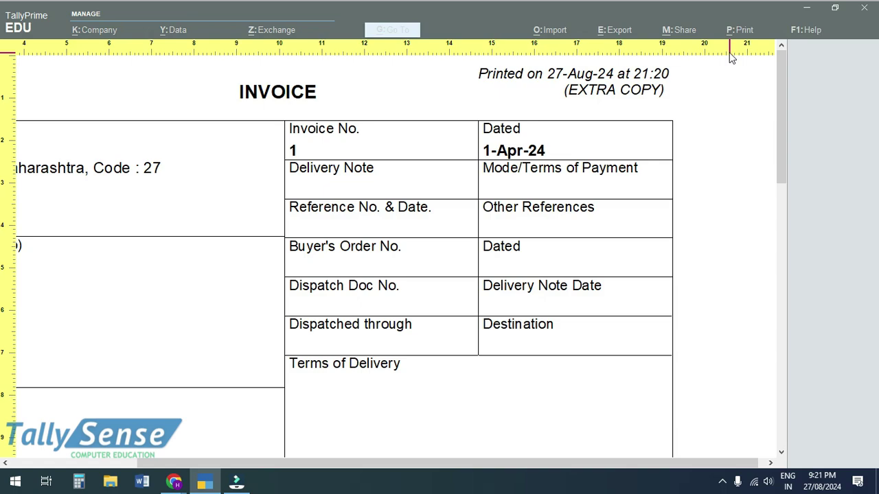
{"action": "key", "text": "minus"}
{"action": "key", "text": "minus"}
{"action": "key", "text": "minus"}
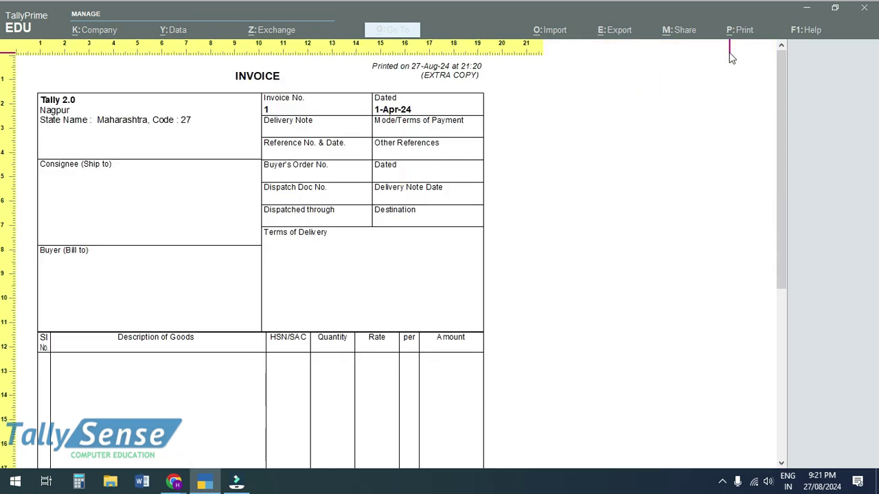
Look through the full layout of the previewed sales invoice and return to the print settings
{"action": "scroll", "coordinate": [732, 59], "scroll_direction": "down", "scroll_amount": 4}
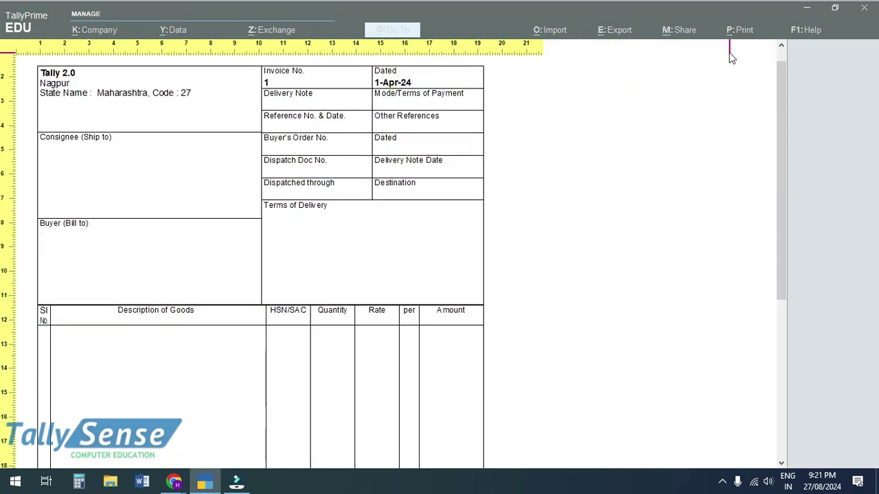
{"action": "scroll", "coordinate": [731, 59], "scroll_direction": "down", "scroll_amount": 10}
{"action": "scroll", "coordinate": [731, 58], "scroll_direction": "up", "scroll_amount": 15}
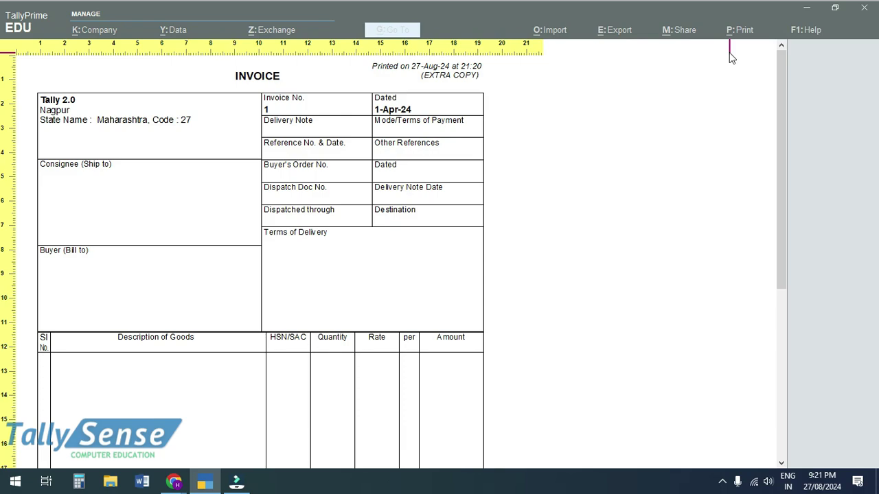
{"action": "scroll", "coordinate": [732, 58], "scroll_direction": "down", "scroll_amount": 4}
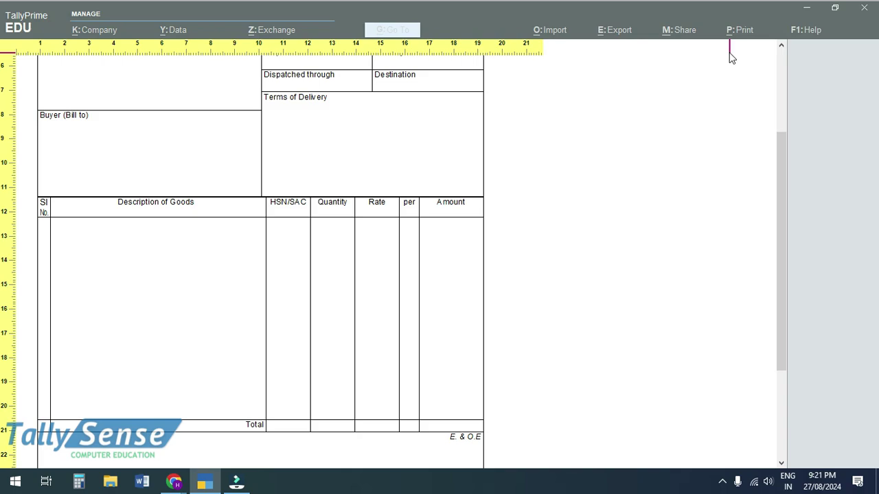
{"action": "key", "text": "Escape"}
{"action": "key", "text": "Escape"}
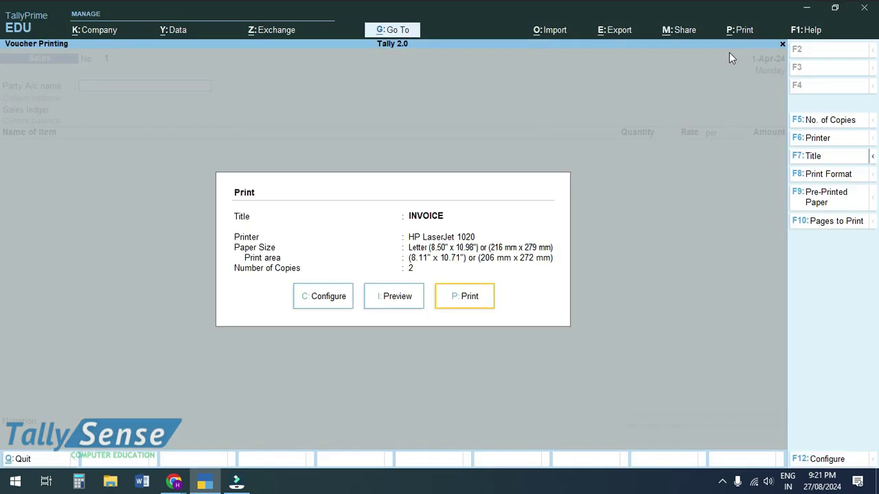
Enable Use Simple Invoice format in the sales invoice's print configuration and accept the configuration
{"action": "left_click", "coordinate": [329, 298]}
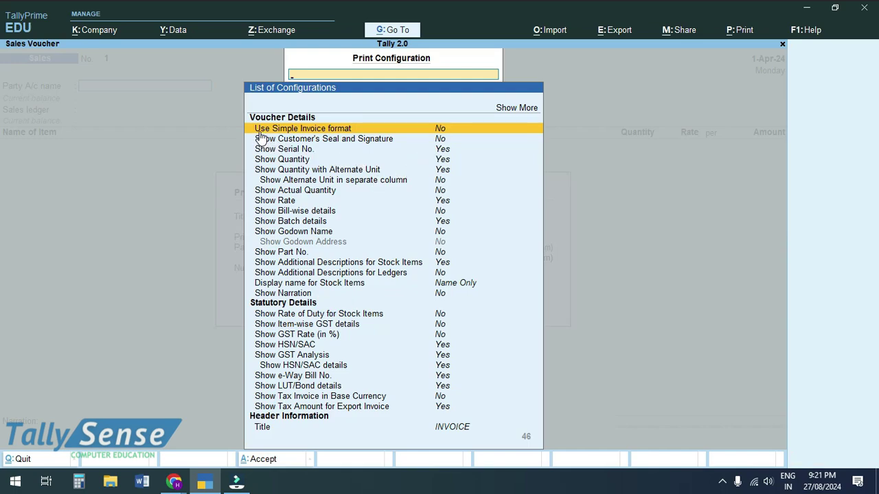
{"action": "left_click", "coordinate": [337, 130]}
{"action": "key", "text": "ctrl+a"}
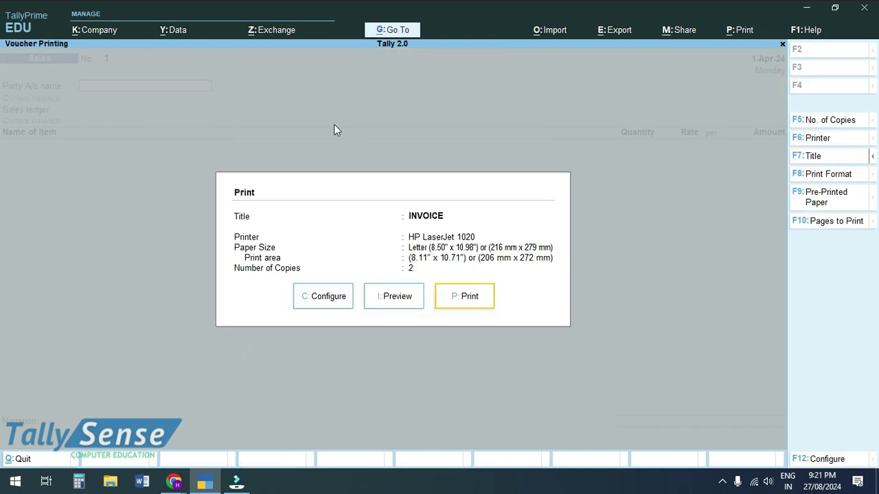
Preview the simple-format invoice enlarged and examine its print date and time line and copy marking
{"action": "key", "text": "i"}
{"action": "left_click", "coordinate": [335, 129]}
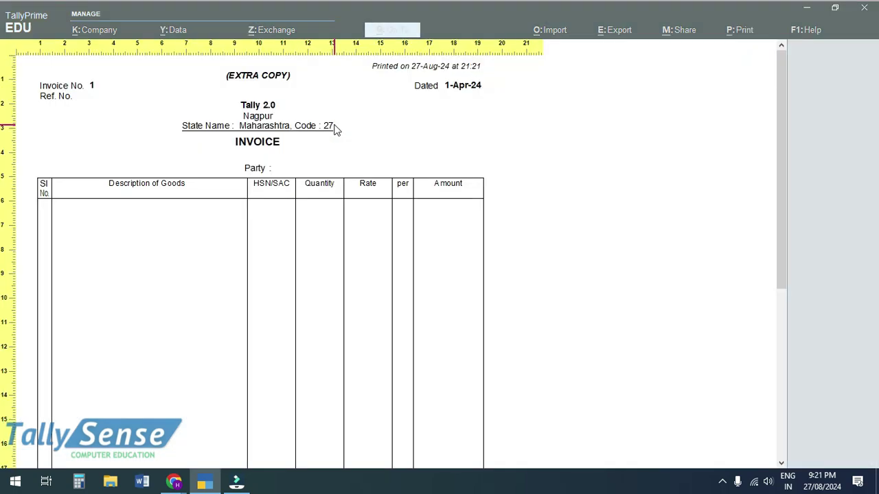
{"action": "key", "text": "alt+z"}
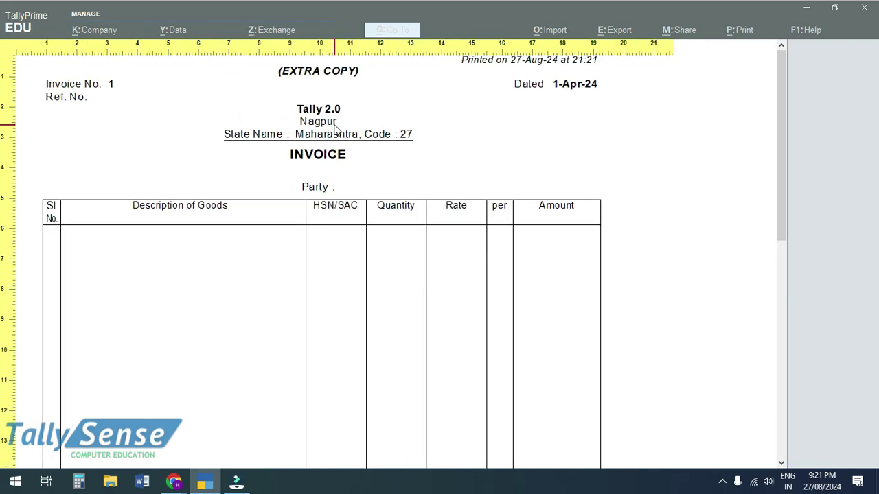
{"action": "scroll", "coordinate": [357, 116], "scroll_direction": "up", "scroll_amount": 1}
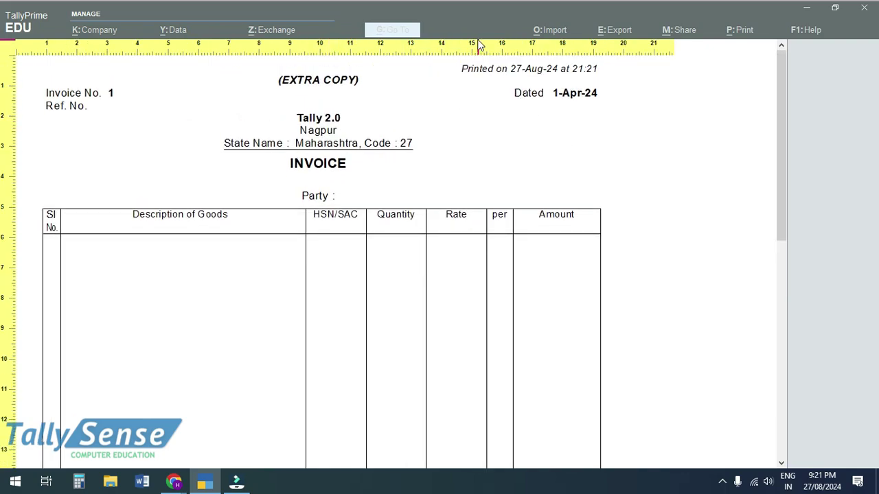
{"action": "left_click", "coordinate": [463, 66]}
{"action": "left_click", "coordinate": [586, 68]}
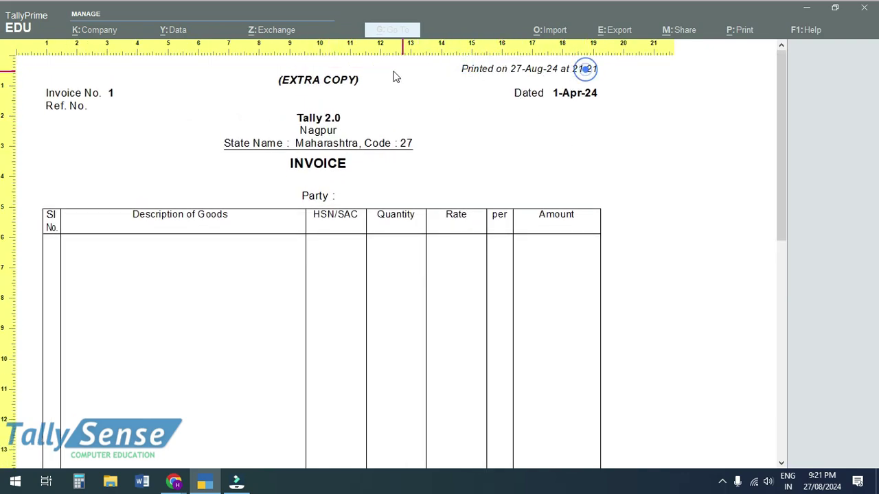
{"action": "left_click", "coordinate": [277, 69]}
{"action": "left_click", "coordinate": [356, 81]}
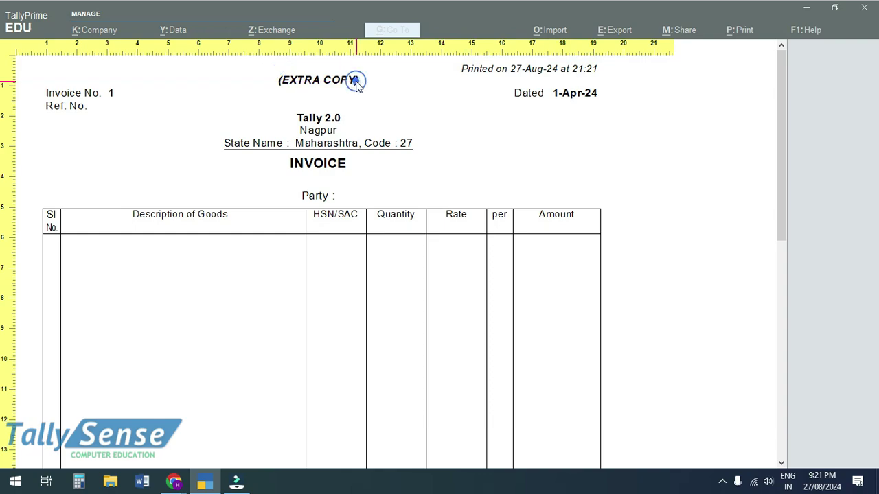
Look through the rest of the simple-format invoice in the preview and return to the sales voucher
{"action": "scroll", "coordinate": [206, 323], "scroll_direction": "down", "scroll_amount": 10}
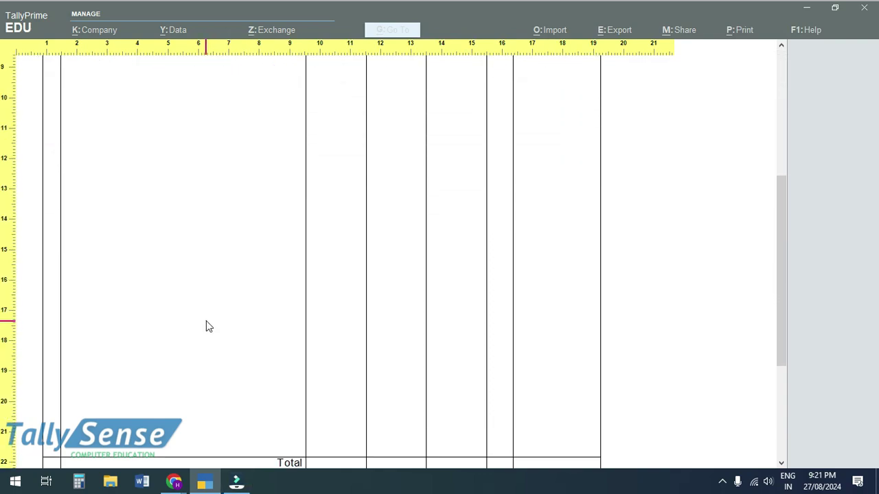
{"action": "scroll", "coordinate": [212, 323], "scroll_direction": "down", "scroll_amount": 5}
{"action": "scroll", "coordinate": [212, 314], "scroll_direction": "up", "scroll_amount": 8}
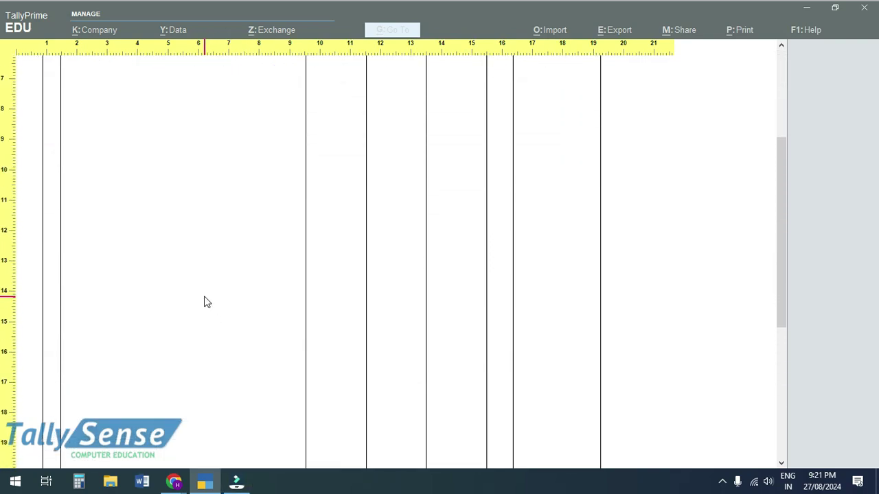
{"action": "scroll", "coordinate": [195, 292], "scroll_direction": "up", "scroll_amount": 8}
{"action": "key", "text": "alt+z"}
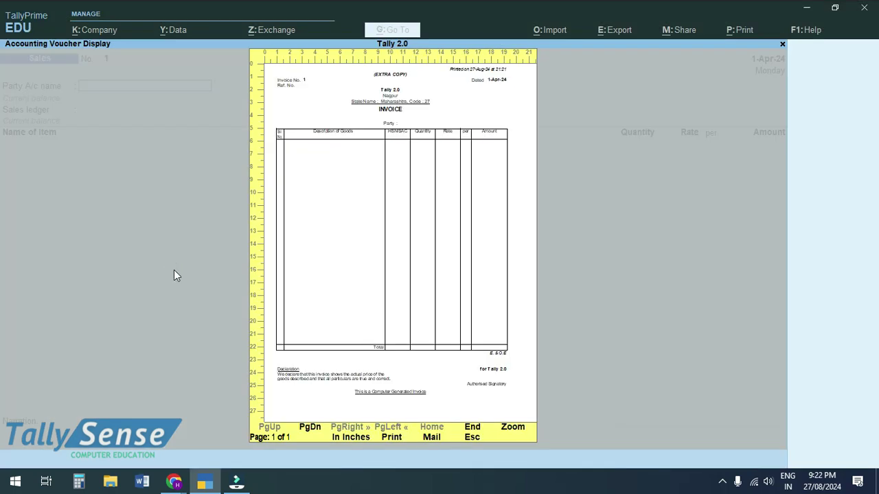
{"action": "key", "text": "Escape"}
{"action": "mouse_move", "coordinate": [174, 482]}
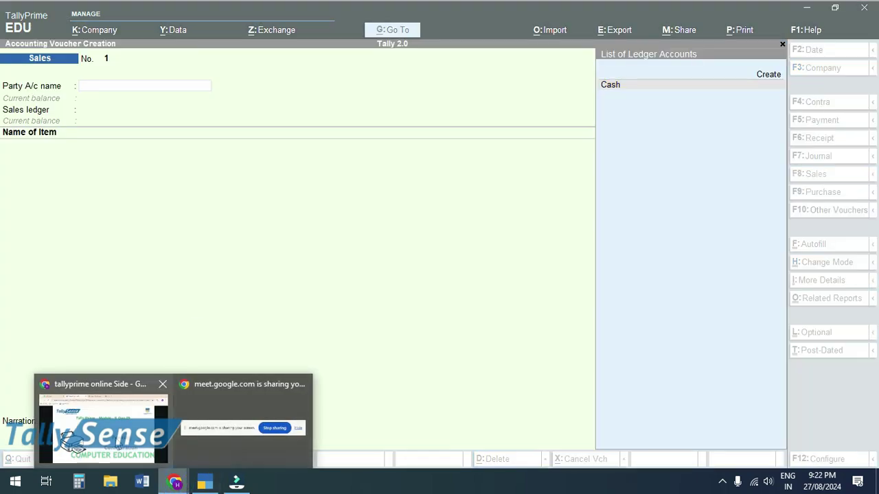
{"action": "left_click", "coordinate": [117, 443]}
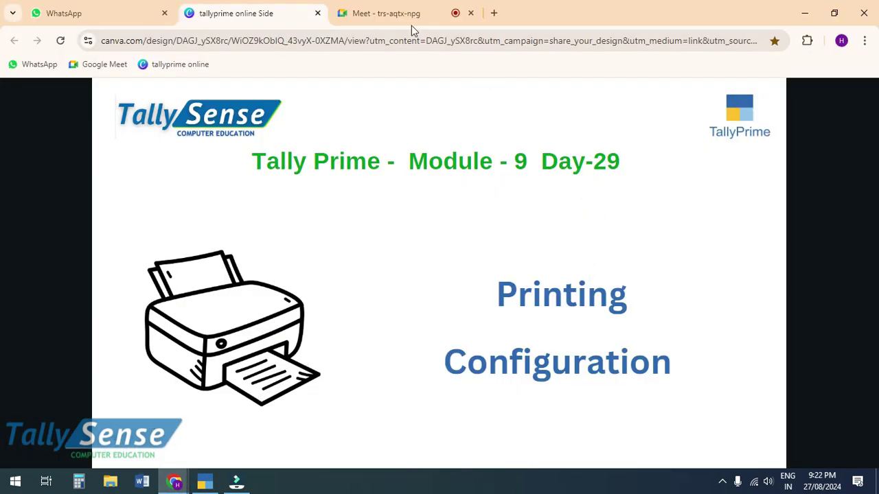
{"action": "mouse_move", "coordinate": [396, 23]}
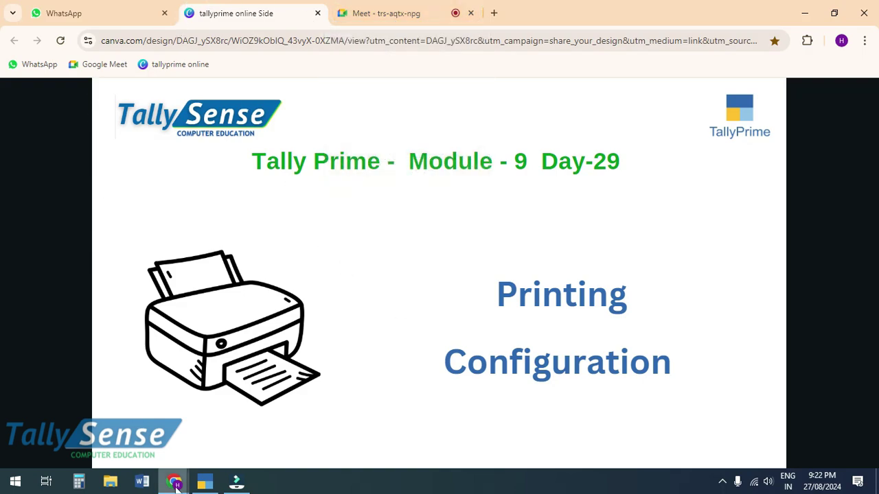
{"action": "left_click", "coordinate": [204, 482]}
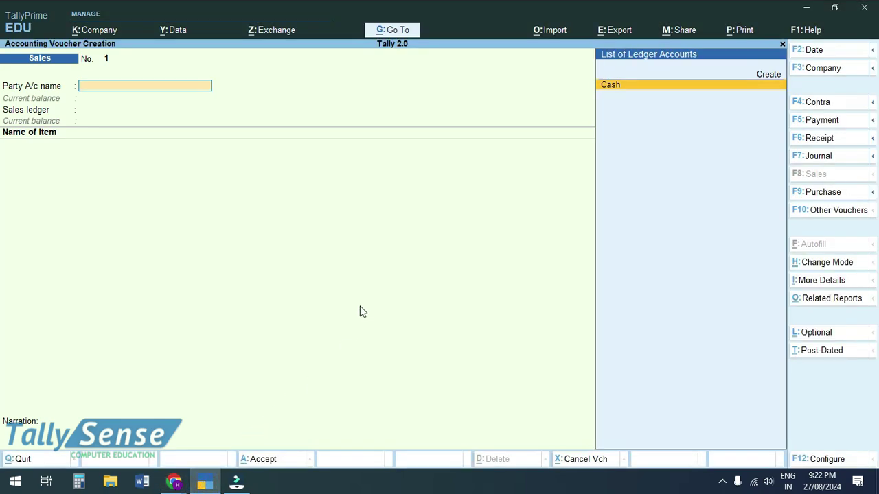
Reopen the sales voucher's print settings and set 2 copies with Extra copy as the type of copy
{"action": "key", "text": "ctrl"}
{"action": "key", "text": "ctrl+p"}
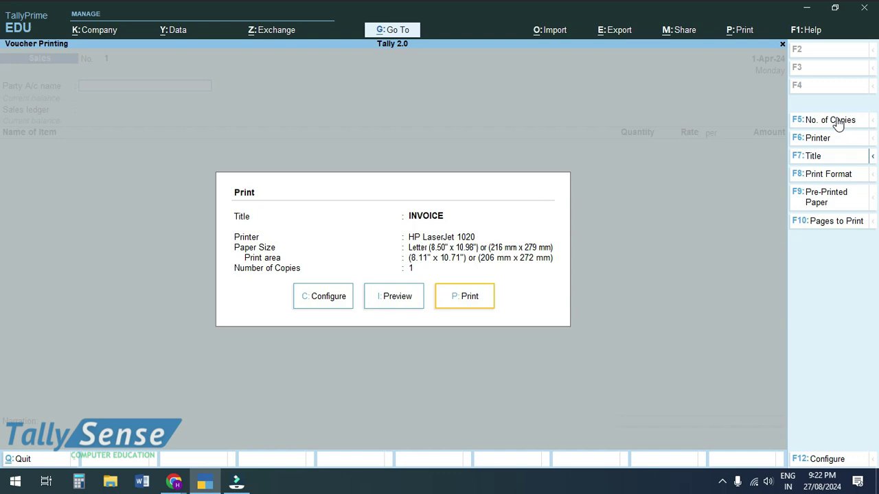
{"action": "left_click", "coordinate": [838, 121]}
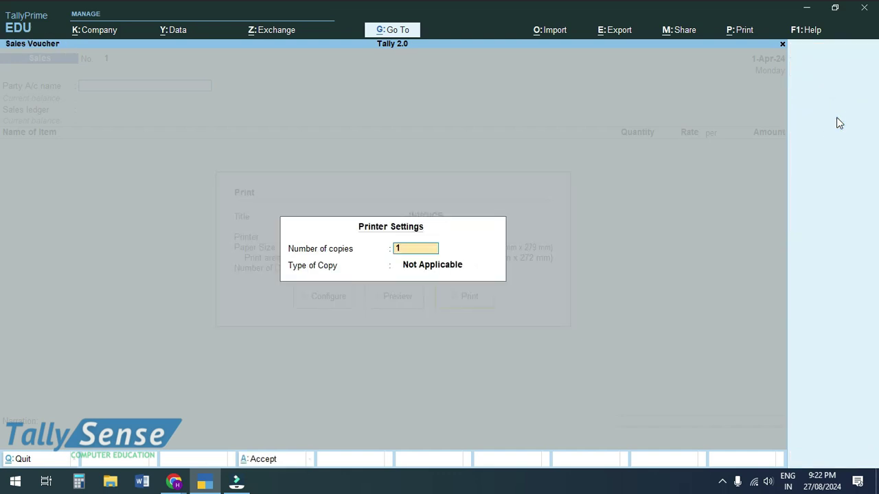
{"action": "type", "text": "2"}
{"action": "key", "text": "Return"}
{"action": "key", "text": "Down"}
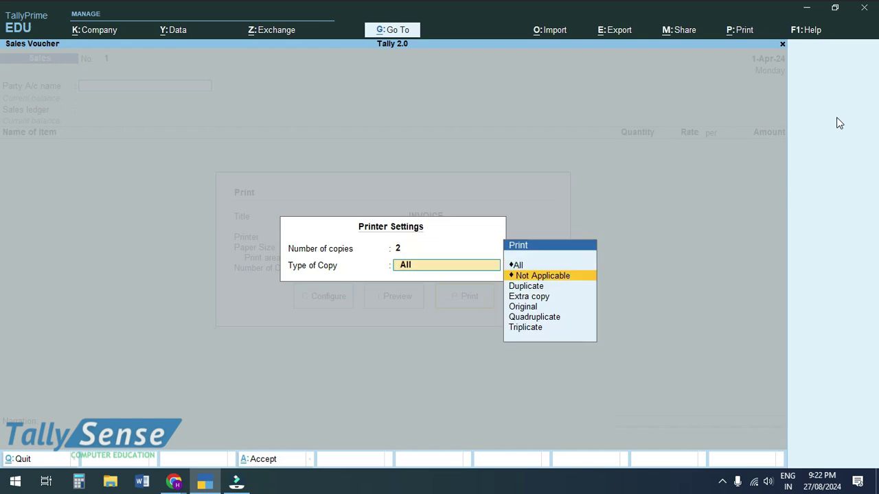
{"action": "key", "text": "Down"}
{"action": "key", "text": "Down"}
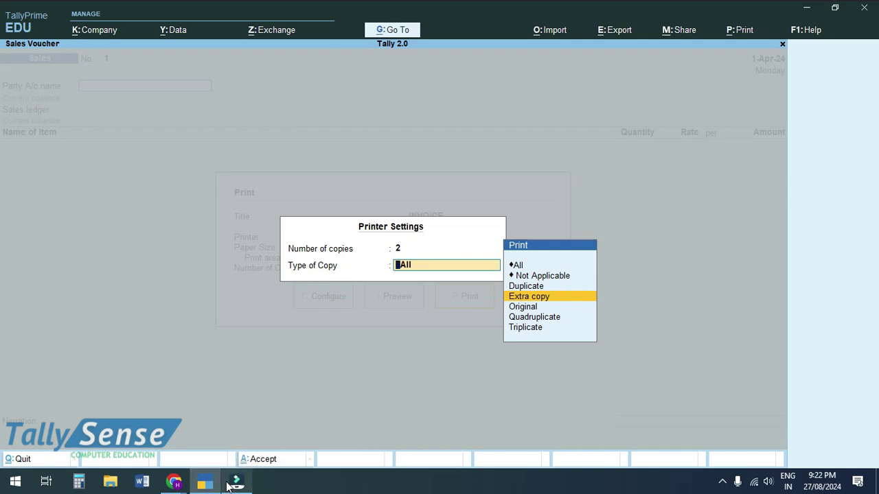
{"action": "mouse_move", "coordinate": [179, 485]}
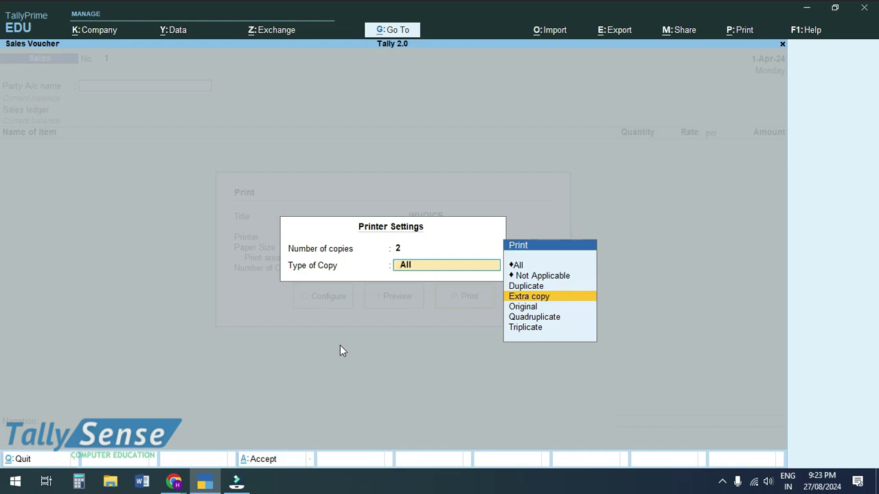
{"action": "key", "text": "Return"}
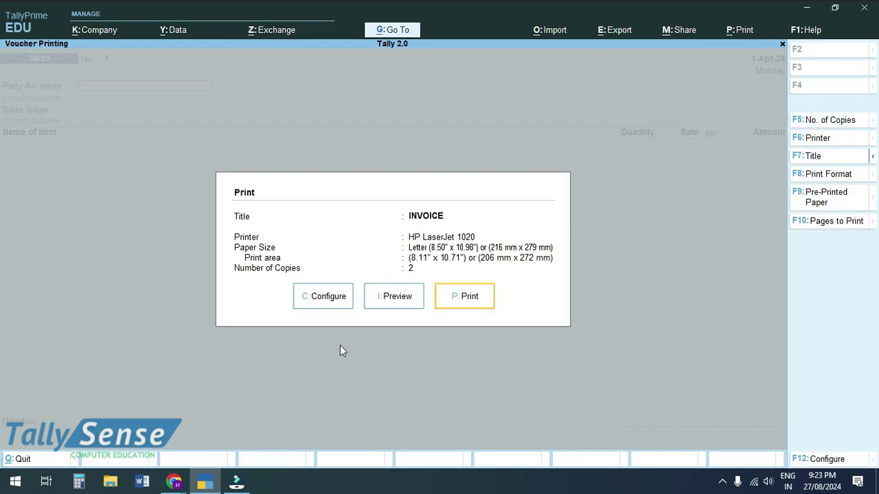
Preview the simple-format invoice enlarged, examine its Extra Copy marking and print date line, and return to the print settings
{"action": "key", "text": "i"}
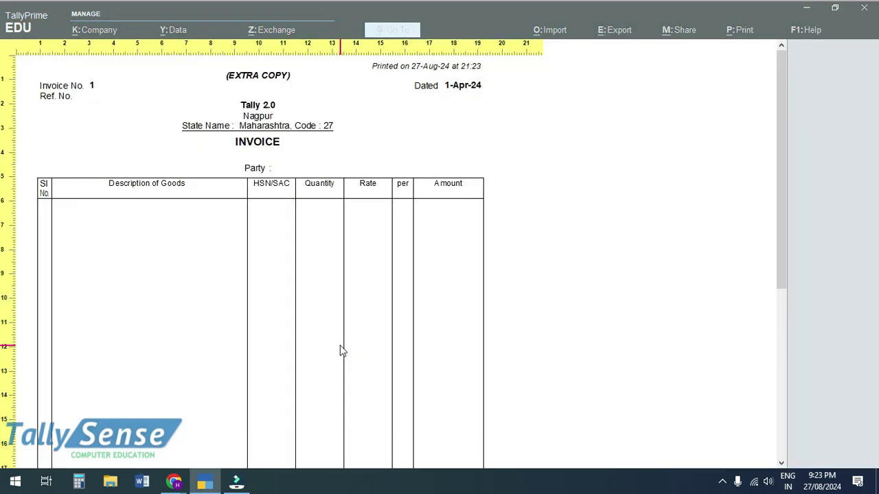
{"action": "left_click", "coordinate": [341, 351]}
{"action": "scroll", "coordinate": [375, 202], "scroll_direction": "up", "scroll_amount": 1}
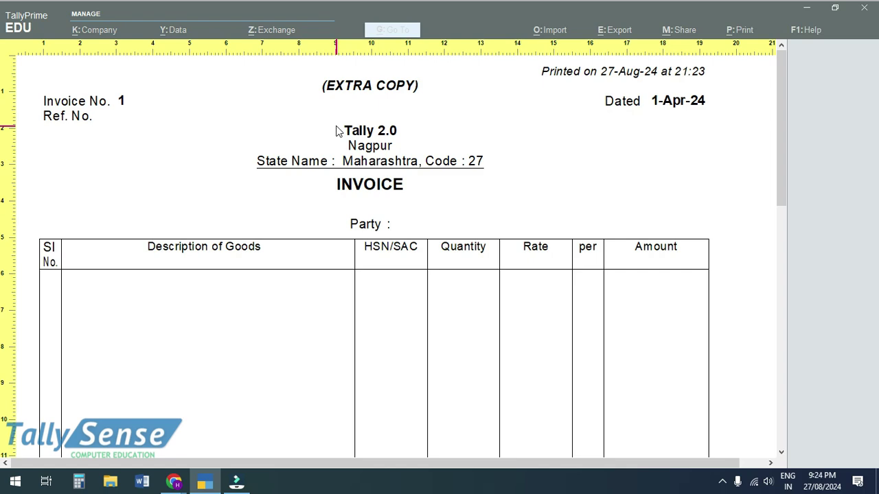
{"action": "left_click", "coordinate": [267, 134]}
{"action": "key", "text": "Escape"}
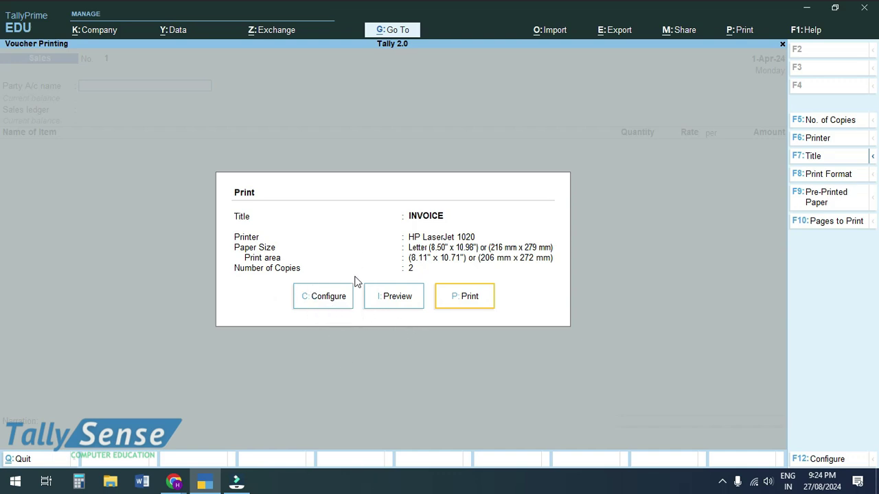
{"action": "key", "text": "i"}
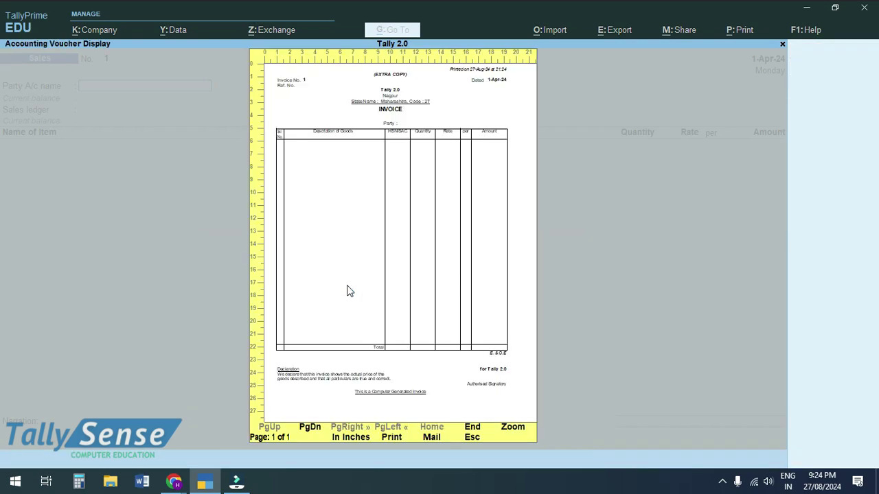
{"action": "key", "text": "alt+z"}
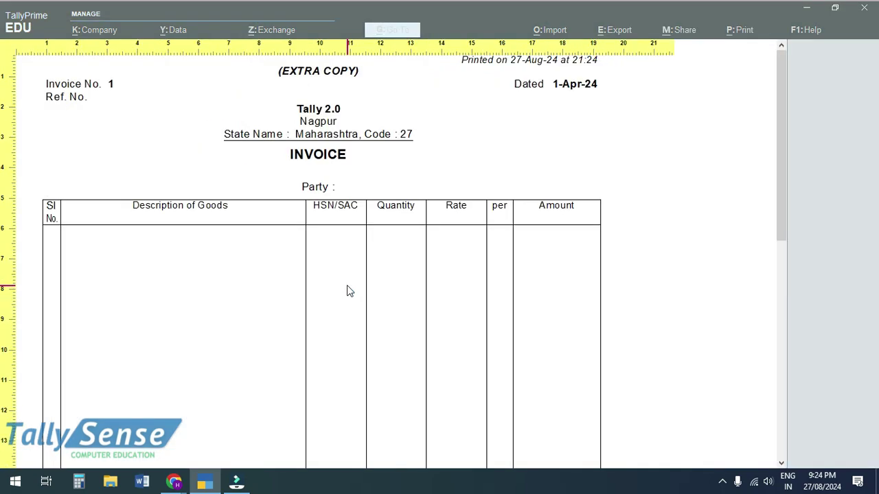
{"action": "key", "text": "alt+z"}
{"action": "key", "text": "Escape"}
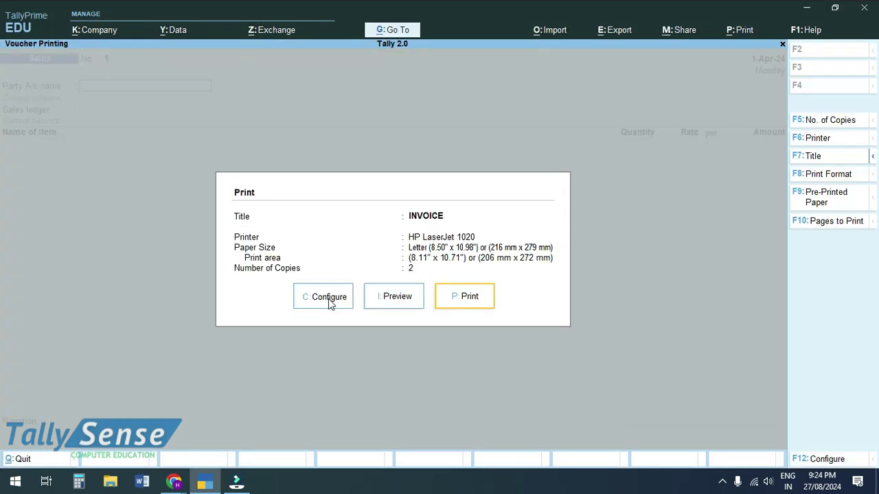
Turn off Use Simple Invoice format in the sales invoice's print configuration and accept the configuration
{"action": "left_click", "coordinate": [330, 302]}
{"action": "key", "text": "Return"}
{"action": "key", "text": "ctrl+a"}
Preview the normal-format invoice enlarged, look through its buyer, goods and total sections, and close the preview
{"action": "key", "text": "i"}
{"action": "key", "text": "alt+z"}
{"action": "scroll", "coordinate": [328, 303], "scroll_direction": "down", "scroll_amount": 5}
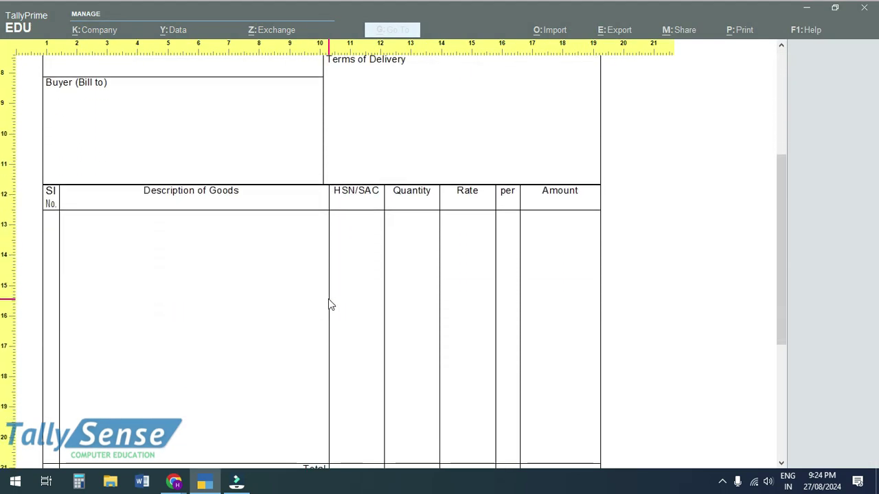
{"action": "scroll", "coordinate": [329, 304], "scroll_direction": "down", "scroll_amount": 2}
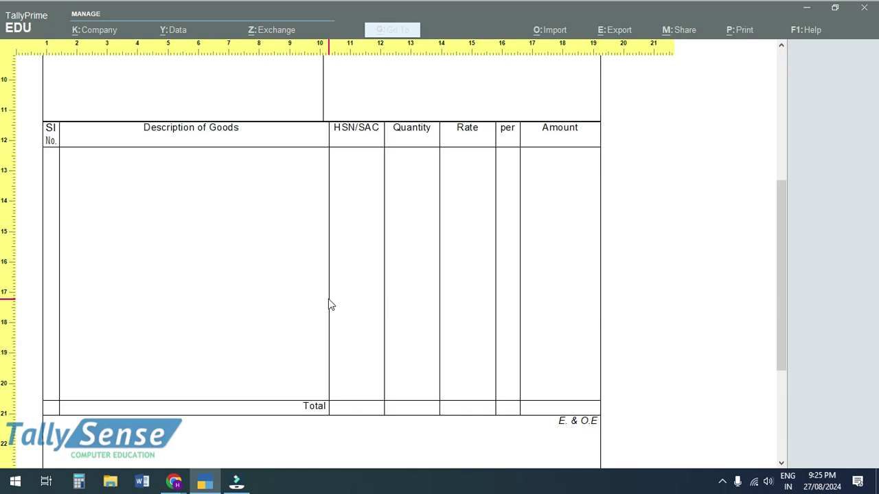
{"action": "key", "text": "Escape"}
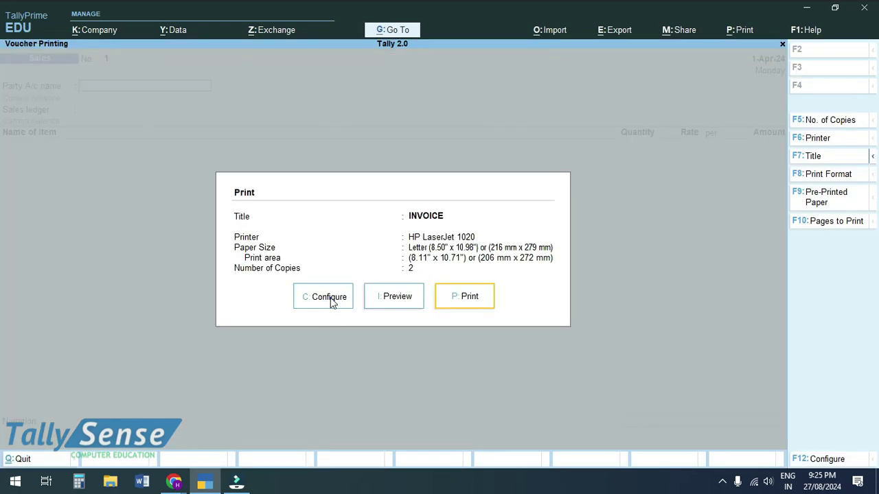
Reopen the sales invoice's print configuration and expand it to show more options
{"action": "left_click", "coordinate": [330, 300]}
{"action": "key", "text": "Up"}
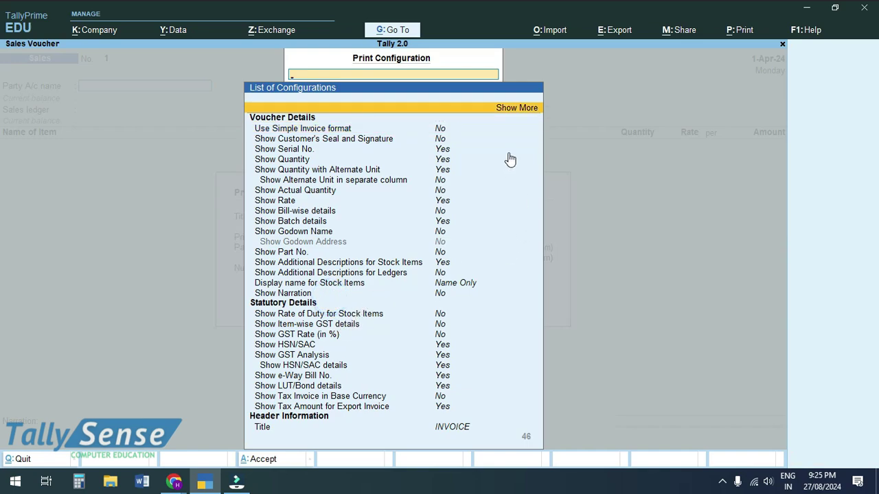
{"action": "left_click", "coordinate": [517, 109]}
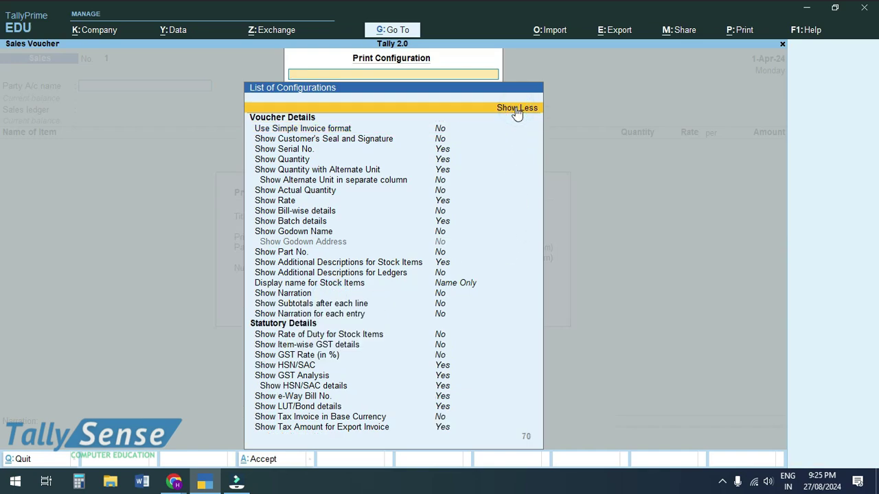
Set the height of the normal invoice to 15 inches in the Printer Settings section and leave the print configuration
{"action": "key", "text": "Down"}
{"action": "key", "text": "Down"}
{"action": "key", "text": "Down"}
{"action": "key", "text": "Down"}
{"action": "key", "text": "Down"}
{"action": "key", "text": "Down"}
{"action": "key", "text": "Down"}
{"action": "key", "text": "Down"}
{"action": "key", "text": "Down"}
{"action": "key", "text": "Down"}
{"action": "key", "text": "Down"}
{"action": "key", "text": "Down"}
{"action": "key", "text": "Down"}
{"action": "key", "text": "Down"}
{"action": "key", "text": "Down"}
{"action": "key", "text": "Down"}
{"action": "key", "text": "Down"}
{"action": "key", "text": "Down"}
{"action": "key", "text": "Down"}
{"action": "key", "text": "Down"}
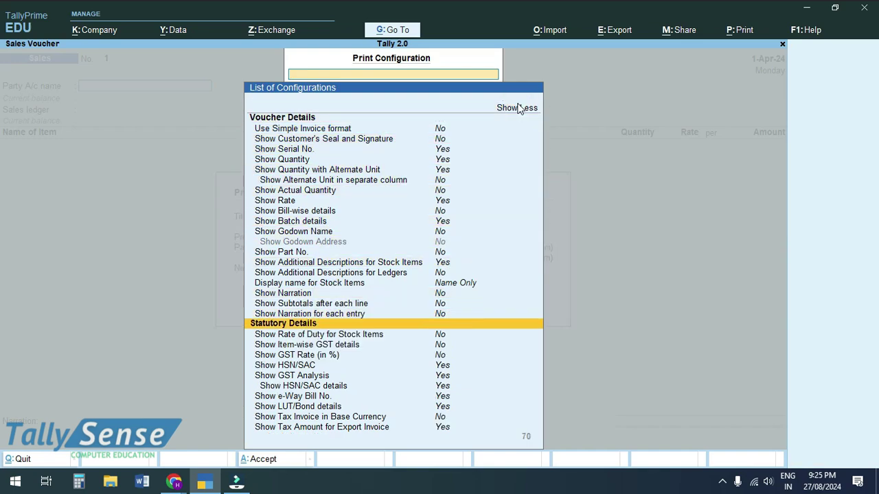
{"action": "key", "text": "Down"}
{"action": "key", "text": "Down"}
{"action": "key", "text": "Down"}
{"action": "key", "text": "Down"}
{"action": "key", "text": "Down"}
{"action": "key", "text": "Down"}
{"action": "key", "text": "Down"}
{"action": "key", "text": "Down"}
{"action": "key", "text": "Down"}
{"action": "key", "text": "Down"}
{"action": "key", "text": "Down"}
{"action": "key", "text": "Down"}
{"action": "key", "text": "Down"}
{"action": "key", "text": "Down"}
{"action": "key", "text": "Down"}
{"action": "key", "text": "Down"}
{"action": "key", "text": "Down"}
{"action": "key", "text": "Down"}
{"action": "key", "text": "Down"}
{"action": "key", "text": "Down"}
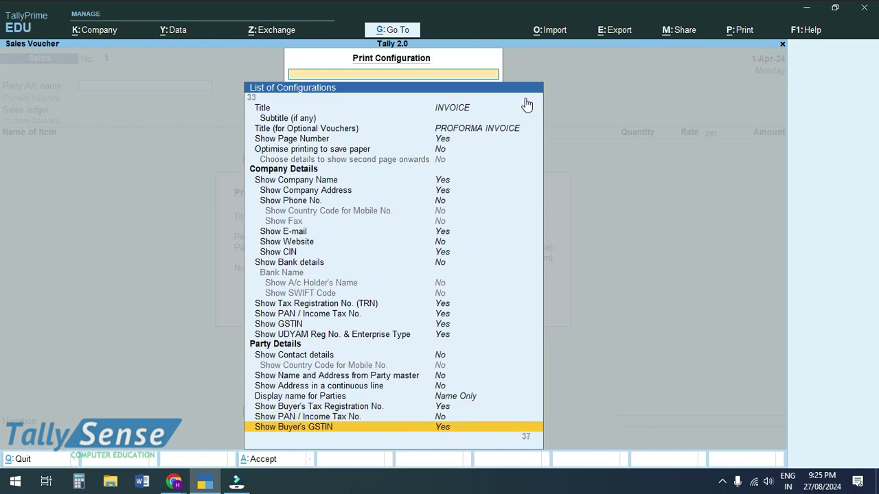
{"action": "key", "text": "Down"}
{"action": "key", "text": "Down"}
{"action": "key", "text": "Down"}
{"action": "key", "text": "Down"}
{"action": "key", "text": "Down"}
{"action": "key", "text": "Down"}
{"action": "key", "text": "Down"}
{"action": "key", "text": "Down"}
{"action": "key", "text": "Down"}
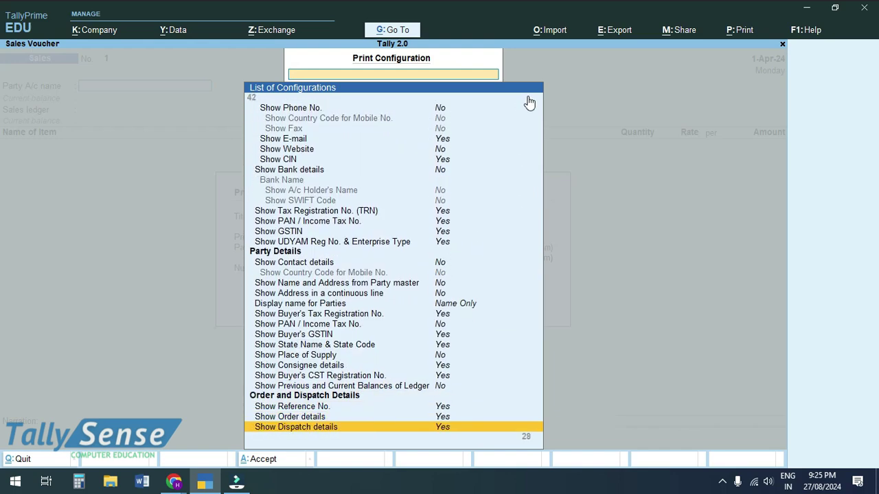
{"action": "key", "text": "Down"}
{"action": "key", "text": "Down"}
{"action": "key", "text": "Down"}
{"action": "key", "text": "Down"}
{"action": "key", "text": "Down"}
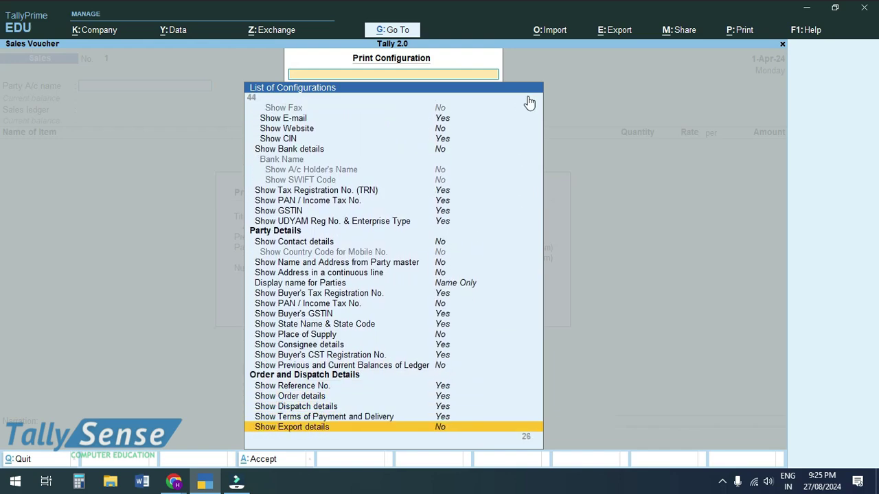
{"action": "key", "text": "Down"}
{"action": "key", "text": "Down"}
{"action": "key", "text": "Down"}
{"action": "key", "text": "Down"}
{"action": "key", "text": "Down"}
{"action": "key", "text": "Down"}
{"action": "key", "text": "Down"}
{"action": "key", "text": "Down"}
{"action": "key", "text": "Down"}
{"action": "key", "text": "Down"}
{"action": "key", "text": "Down"}
{"action": "key", "text": "Down"}
{"action": "key", "text": "Down"}
{"action": "key", "text": "Down"}
{"action": "key", "text": "Down"}
{"action": "key", "text": "Down"}
{"action": "key", "text": "Down"}
{"action": "key", "text": "Down"}
{"action": "key", "text": "Down"}
{"action": "key", "text": "Down"}
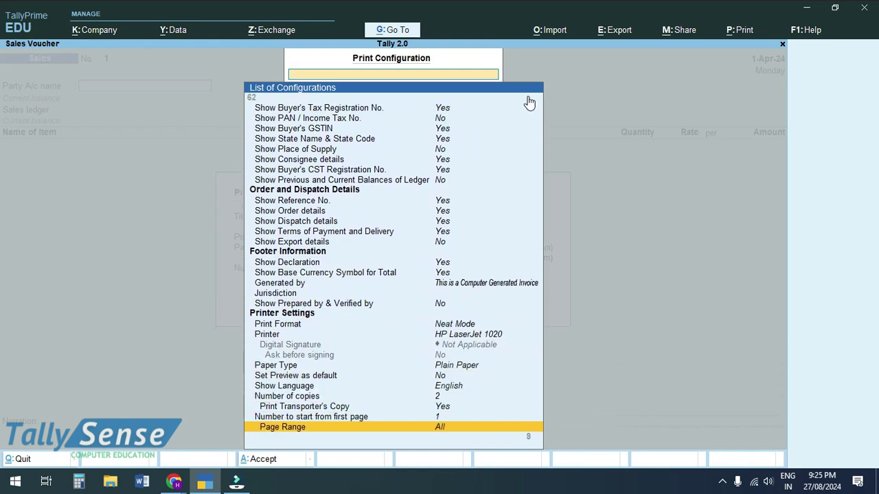
{"action": "key", "text": "Down"}
{"action": "key", "text": "Down"}
{"action": "key", "text": "Down"}
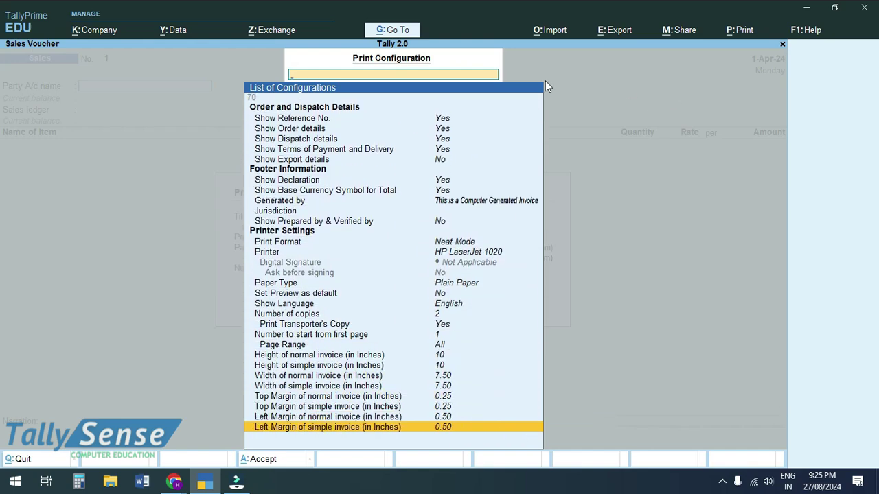
{"action": "key", "text": "Up"}
{"action": "key", "text": "Up"}
{"action": "key", "text": "Up"}
{"action": "key", "text": "Up"}
{"action": "key", "text": "Up"}
{"action": "key", "text": "Up"}
{"action": "key", "text": "Up"}
{"action": "key", "text": "Down"}
{"action": "key", "text": "Down"}
{"action": "key", "text": "Up"}
{"action": "key", "text": "Up"}
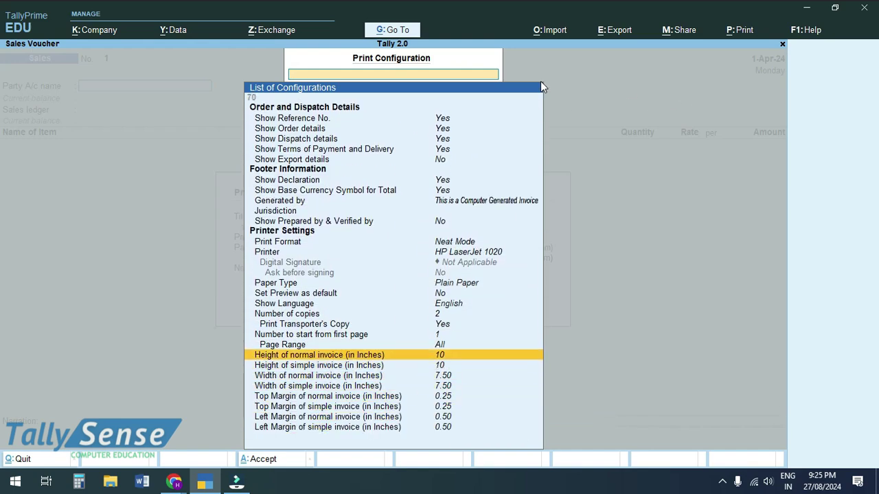
{"action": "key", "text": "Down"}
{"action": "key", "text": "Down"}
{"action": "key", "text": "Down"}
{"action": "key", "text": "Up"}
{"action": "key", "text": "Up"}
{"action": "key", "text": "Up"}
{"action": "key", "text": "Return"}
{"action": "type", "text": "15"}
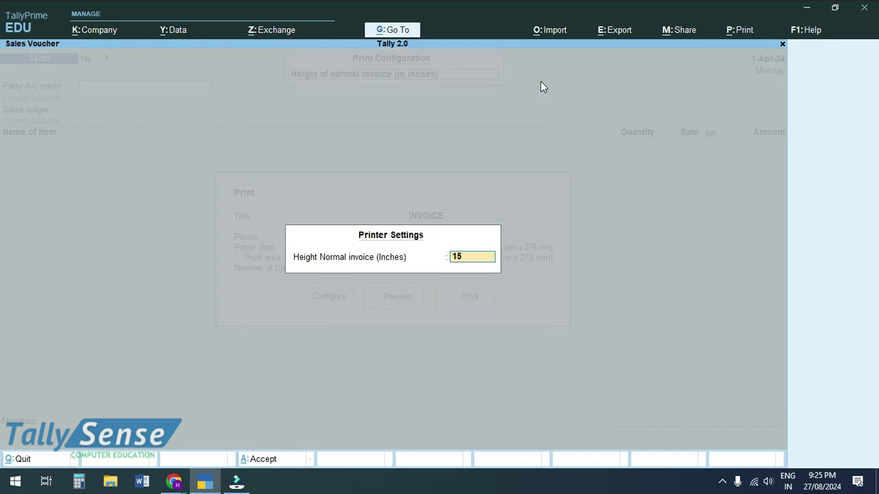
{"action": "key", "text": "Return"}
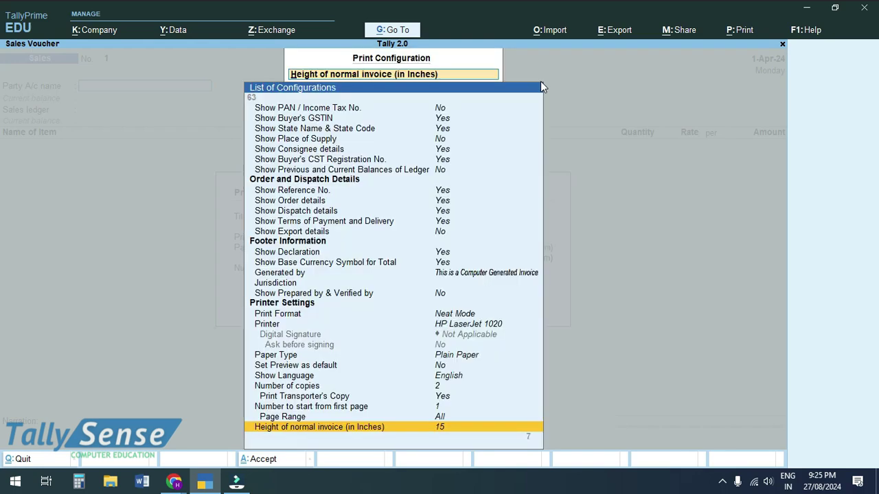
{"action": "key", "text": "Escape"}
Preview the normal invoice with its new height, examine the page from header to signatory, and return to the print settings
{"action": "key", "text": "i"}
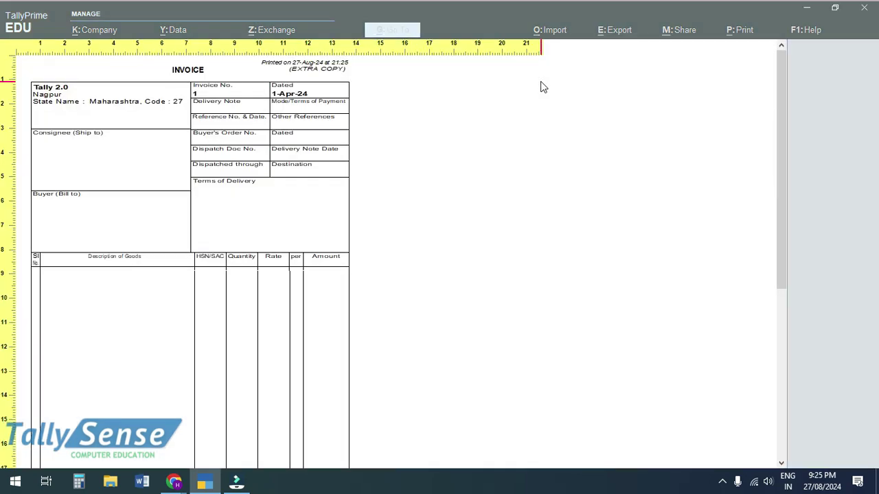
{"action": "scroll", "coordinate": [543, 87], "scroll_direction": "down", "scroll_amount": 10}
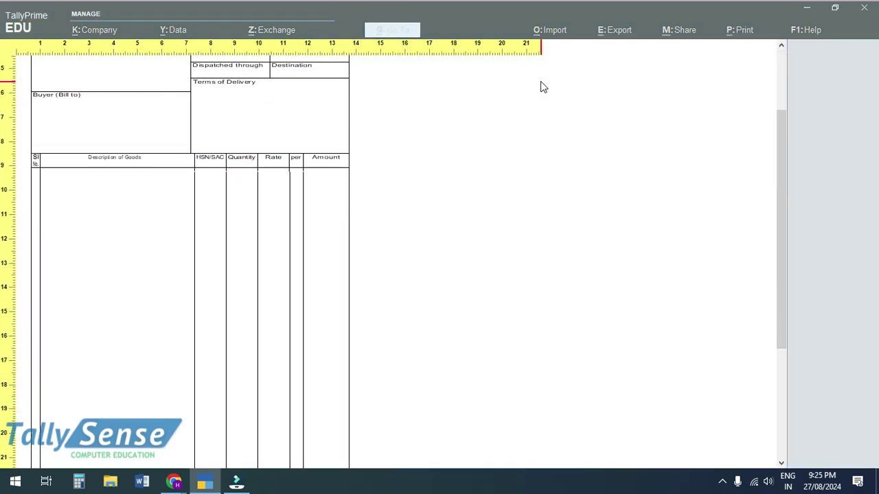
{"action": "scroll", "coordinate": [543, 86], "scroll_direction": "up", "scroll_amount": 9}
{"action": "scroll", "coordinate": [540, 81], "scroll_direction": "up", "scroll_amount": 1}
{"action": "scroll", "coordinate": [541, 81], "scroll_direction": "down", "scroll_amount": 10}
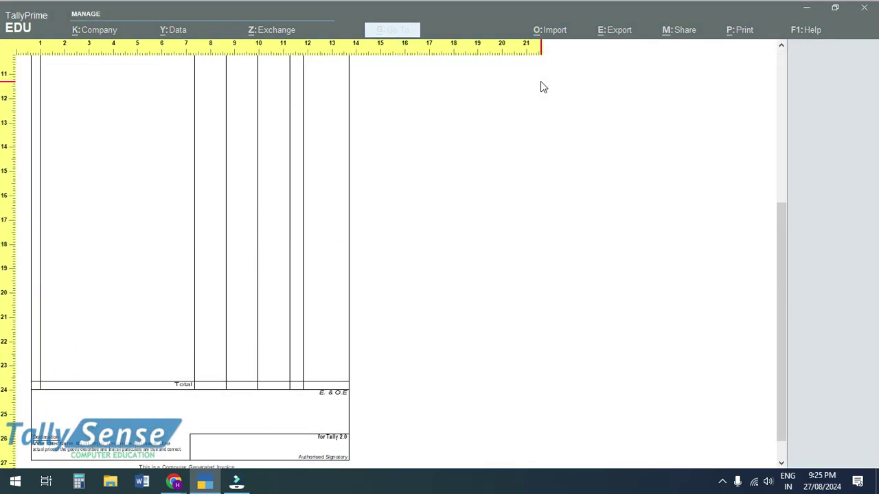
{"action": "scroll", "coordinate": [541, 81], "scroll_direction": "up", "scroll_amount": 10}
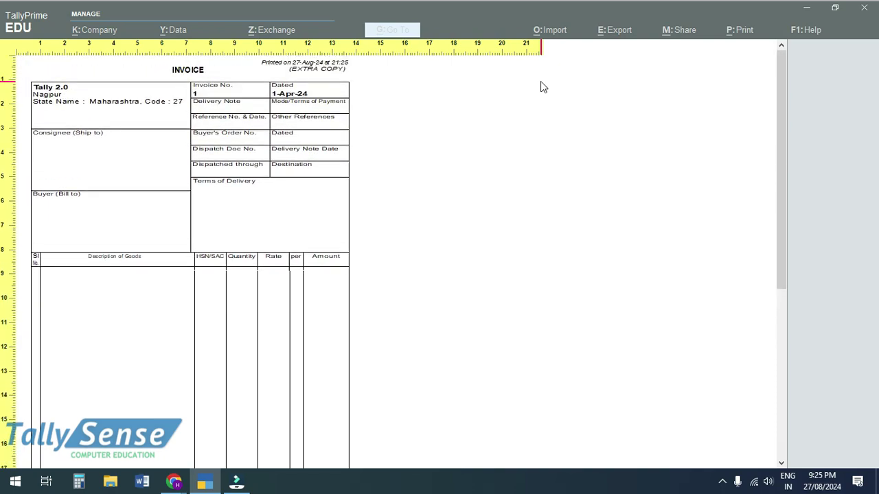
{"action": "key", "text": "z"}
{"action": "key", "text": "Escape"}
Reopen the invoice's print configuration, set the height of the normal invoice to 8 inches in Printer Settings, and leave the configuration
{"action": "left_click", "coordinate": [322, 297]}
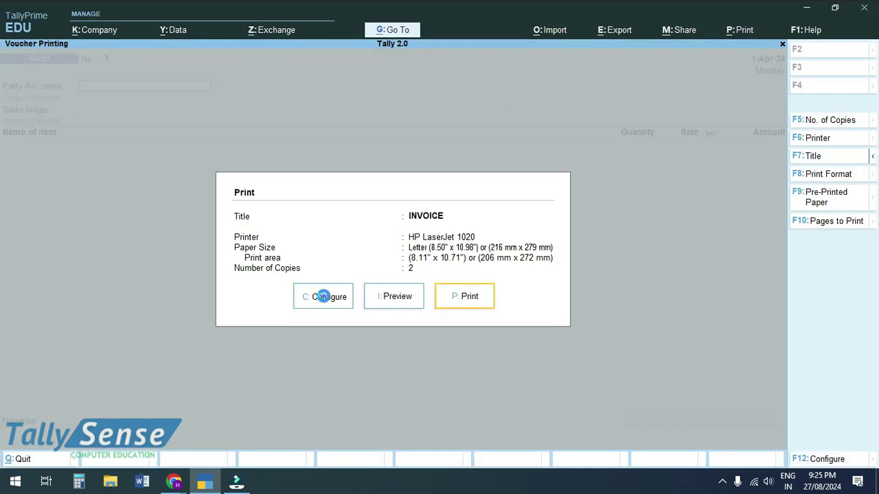
{"action": "key", "text": "Return"}
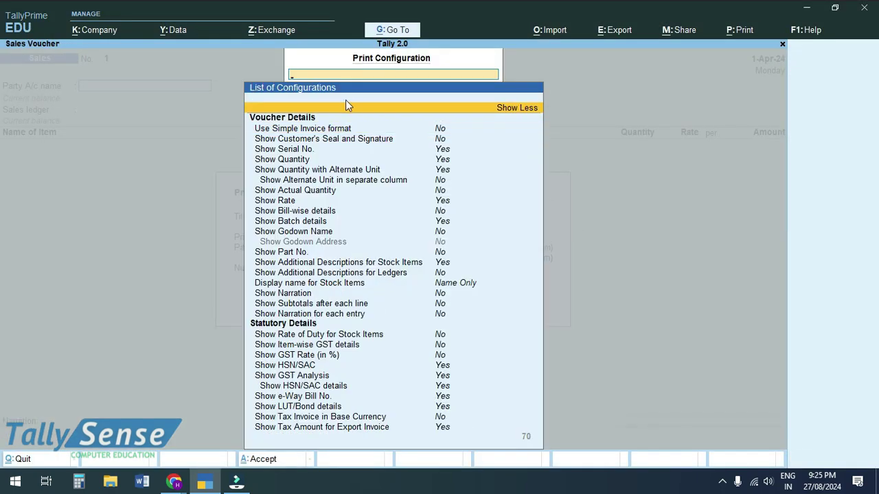
{"action": "key", "text": "Down"}
{"action": "key", "text": "Down"}
{"action": "key", "text": "Down"}
{"action": "key", "text": "Down"}
{"action": "key", "text": "Down"}
{"action": "key", "text": "Down"}
{"action": "key", "text": "Down"}
{"action": "key", "text": "Down"}
{"action": "key", "text": "Down"}
{"action": "key", "text": "Down"}
{"action": "key", "text": "Down"}
{"action": "key", "text": "Down"}
{"action": "key", "text": "Down"}
{"action": "key", "text": "Down"}
{"action": "key", "text": "Down"}
{"action": "key", "text": "Down"}
{"action": "key", "text": "Down"}
{"action": "key", "text": "Down"}
{"action": "key", "text": "Down"}
{"action": "key", "text": "Down"}
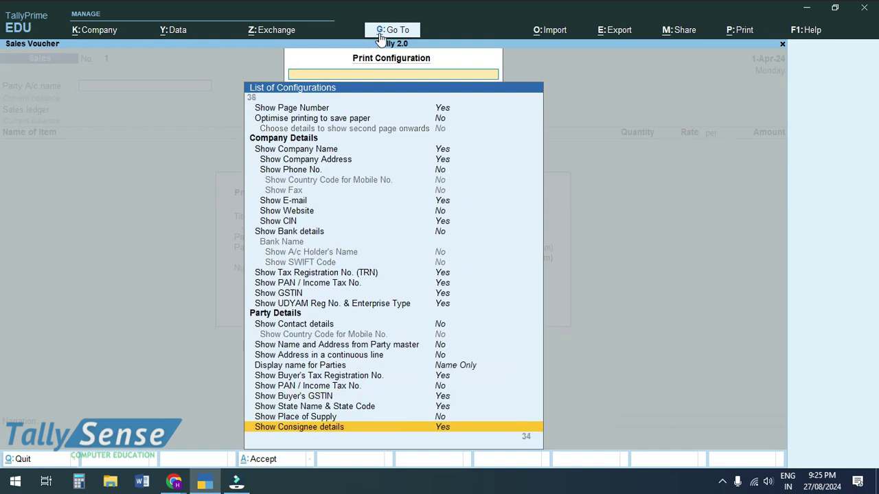
{"action": "key", "text": "Down"}
{"action": "key", "text": "Down"}
{"action": "key", "text": "Down"}
{"action": "key", "text": "Down"}
{"action": "key", "text": "Down"}
{"action": "key", "text": "Down"}
{"action": "key", "text": "Down"}
{"action": "key", "text": "Down"}
{"action": "key", "text": "Down"}
{"action": "key", "text": "Down"}
{"action": "key", "text": "Down"}
{"action": "key", "text": "Down"}
{"action": "key", "text": "Down"}
{"action": "key", "text": "Down"}
{"action": "key", "text": "Down"}
{"action": "key", "text": "Down"}
{"action": "key", "text": "Down"}
{"action": "key", "text": "Down"}
{"action": "key", "text": "Down"}
{"action": "key", "text": "Down"}
{"action": "key", "text": "Up"}
{"action": "key", "text": "Up"}
{"action": "key", "text": "Up"}
{"action": "key", "text": "Up"}
{"action": "key", "text": "Up"}
{"action": "key", "text": "Up"}
{"action": "key", "text": "Up"}
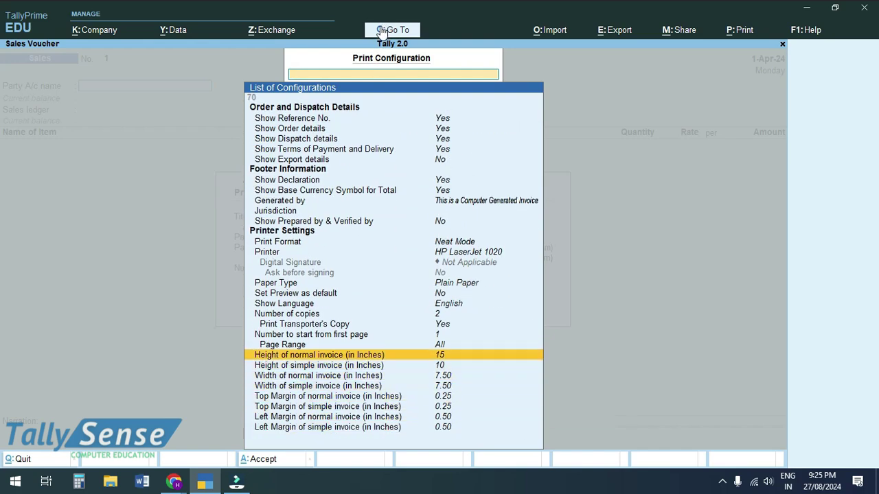
{"action": "key", "text": "Down"}
{"action": "key", "text": "Up"}
{"action": "key", "text": "Return"}
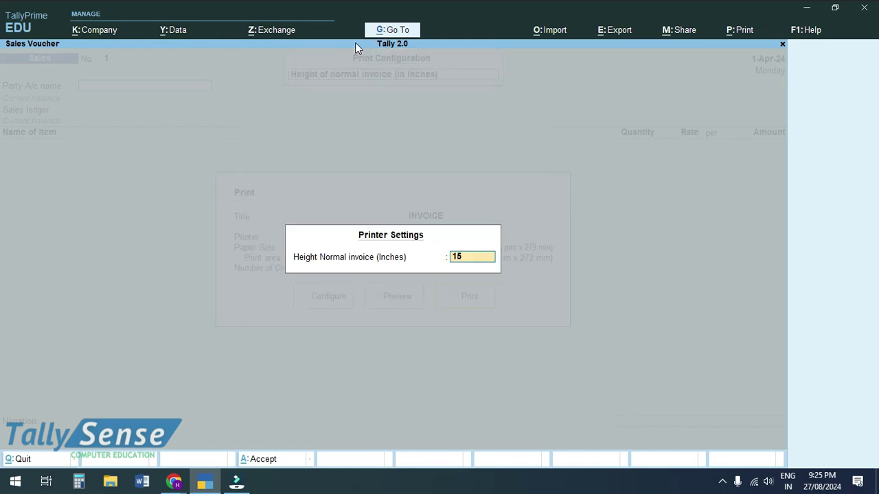
{"action": "type", "text": "8"}
{"action": "key", "text": "Return"}
{"action": "key", "text": "Escape"}
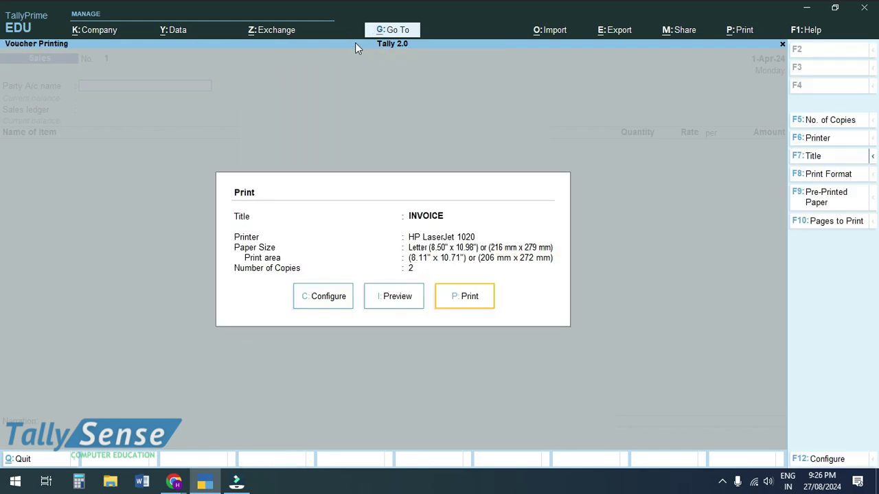
Preview the resized normal invoice enlarged, look through it down to the signatory, and return to the sales voucher
{"action": "key", "text": "i"}
{"action": "key", "text": "z"}
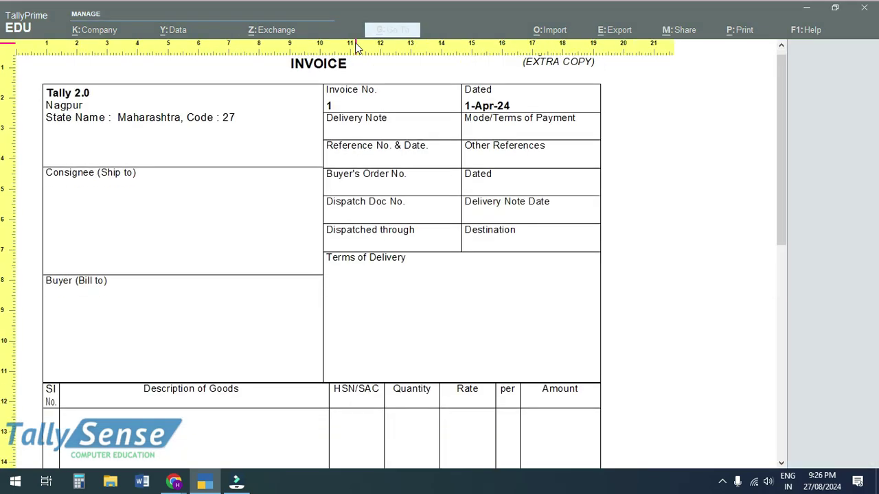
{"action": "scroll", "coordinate": [356, 46], "scroll_direction": "down", "scroll_amount": 8}
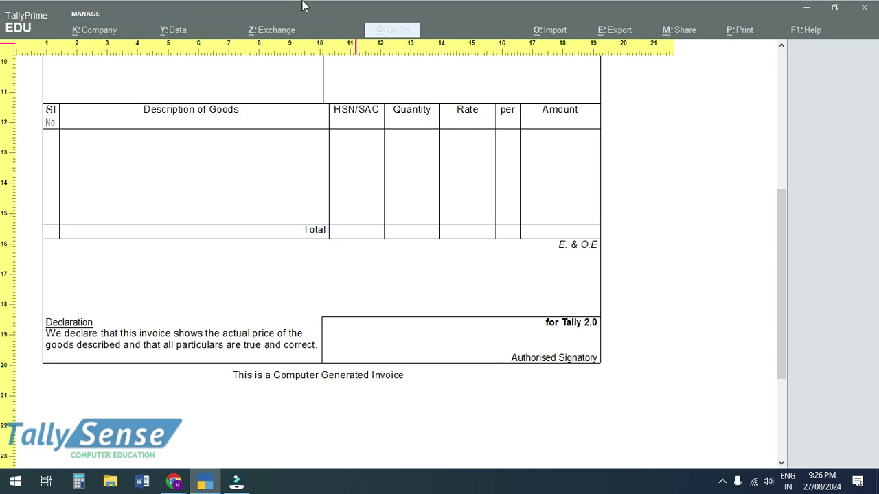
{"action": "key", "text": "Escape"}
{"action": "key", "text": "Escape"}
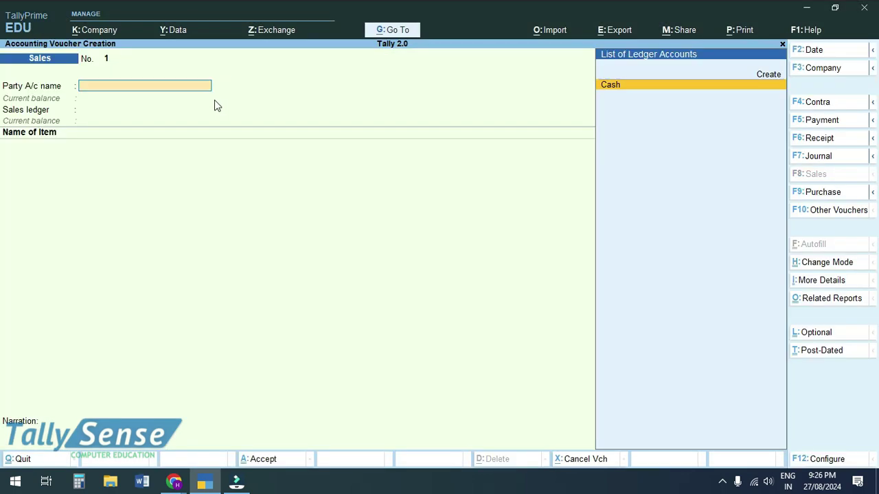
Switch to Chrome to view the Printing Configuration slide, and return to TallyPrime
{"action": "mouse_move", "coordinate": [174, 479]}
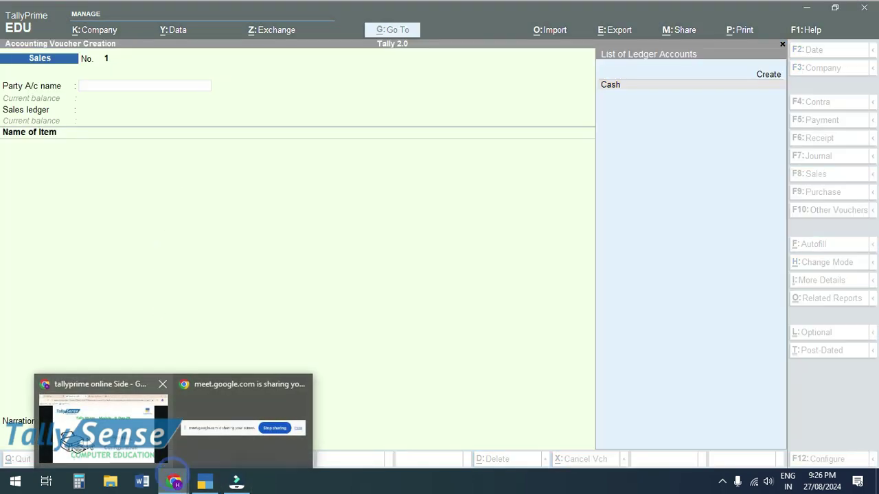
{"action": "left_click", "coordinate": [103, 429]}
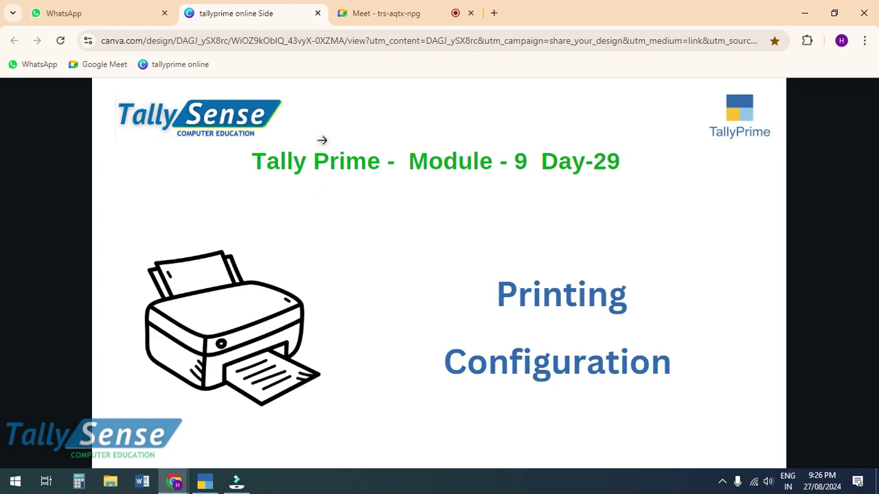
{"action": "key", "text": "alt"}
{"action": "left_click", "coordinate": [205, 482]}
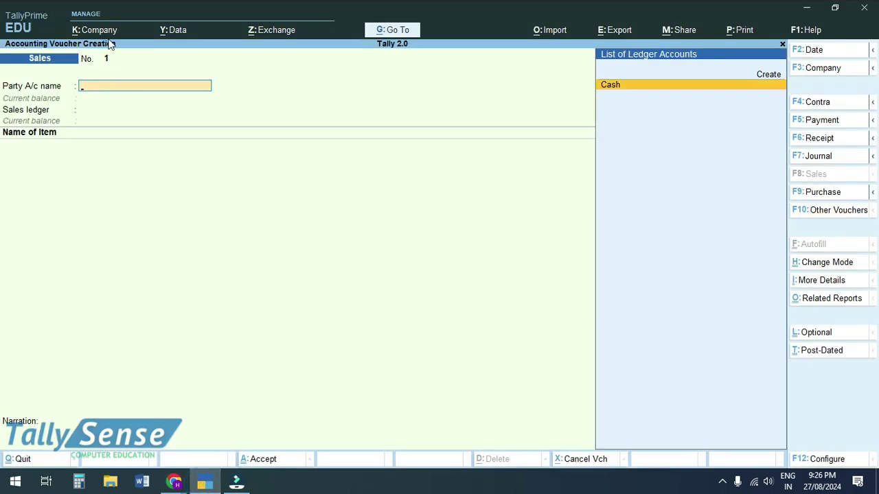
Change the voucher entry type to Payment, and after that to Receipt
{"action": "key", "text": "F5"}
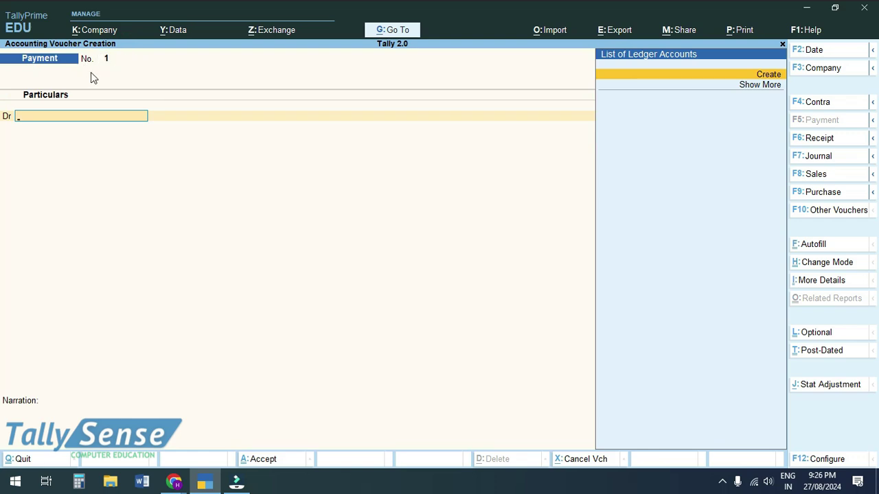
{"action": "key", "text": "F6"}
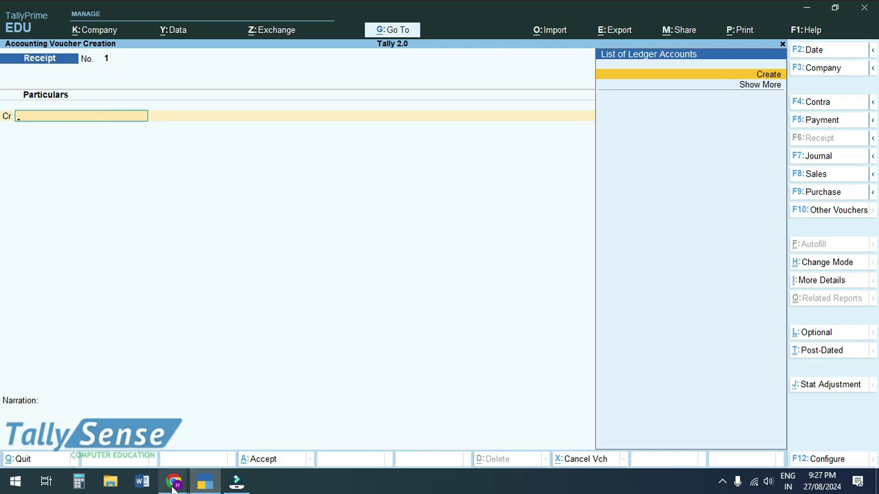
{"action": "mouse_move", "coordinate": [174, 484]}
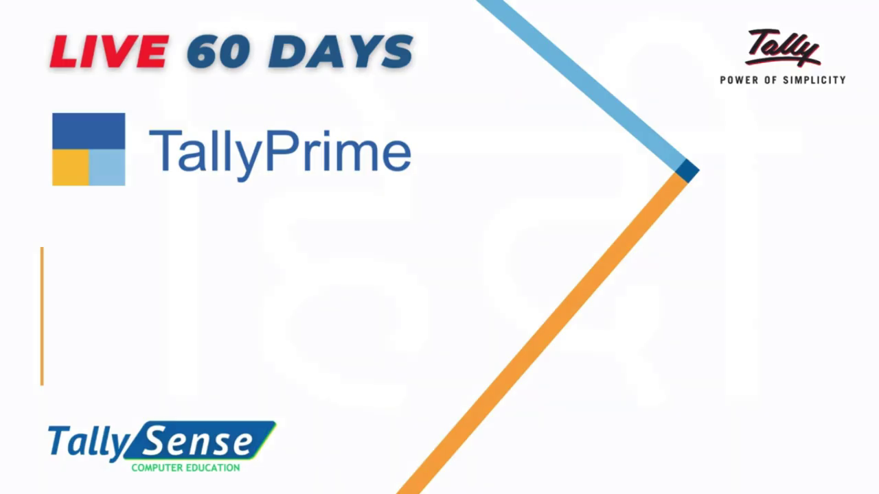